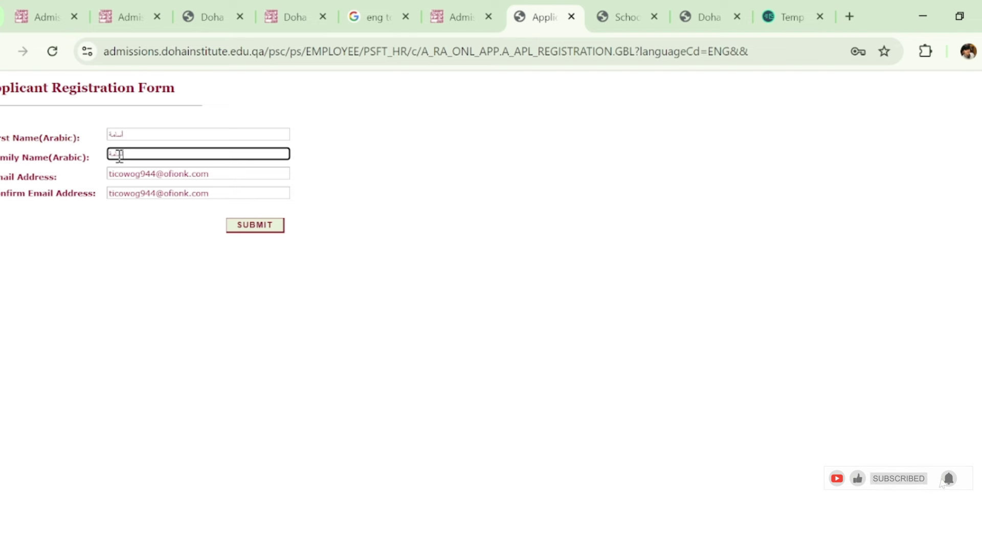
Complete the applicant's Arabic family name, submit the registration form and acknowledge the successful registration
{"action": "left_click", "coordinate": [366, 150]}
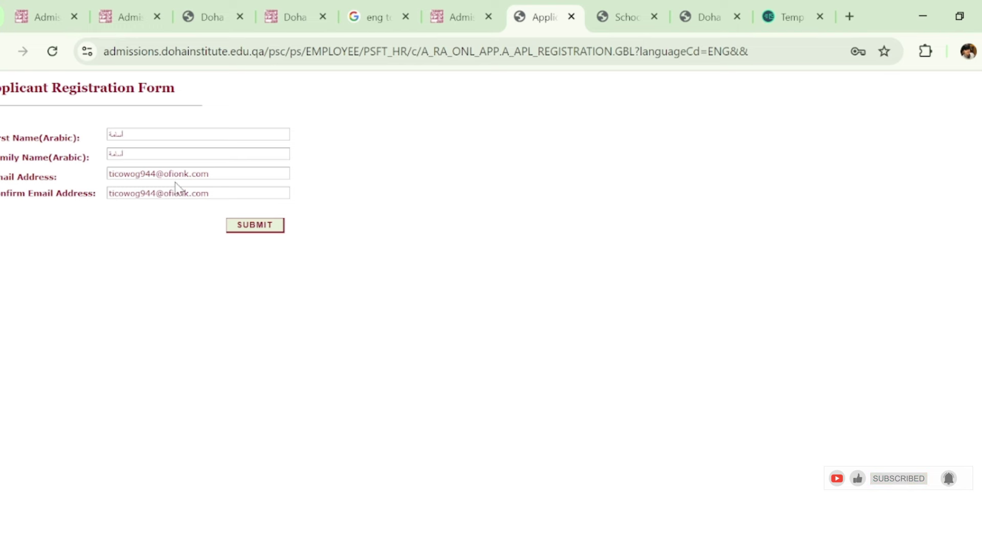
{"action": "left_click", "coordinate": [264, 225]}
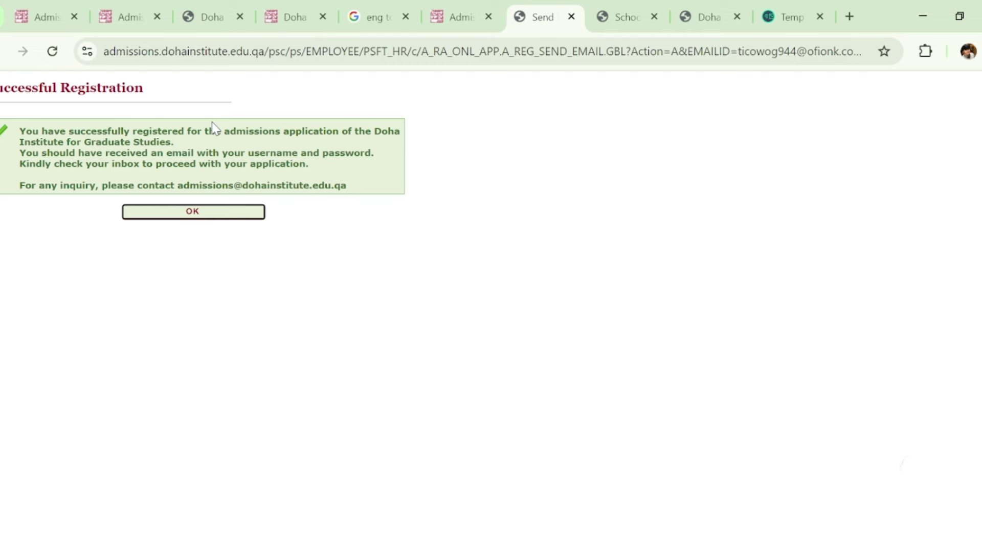
{"action": "left_click", "coordinate": [192, 214]}
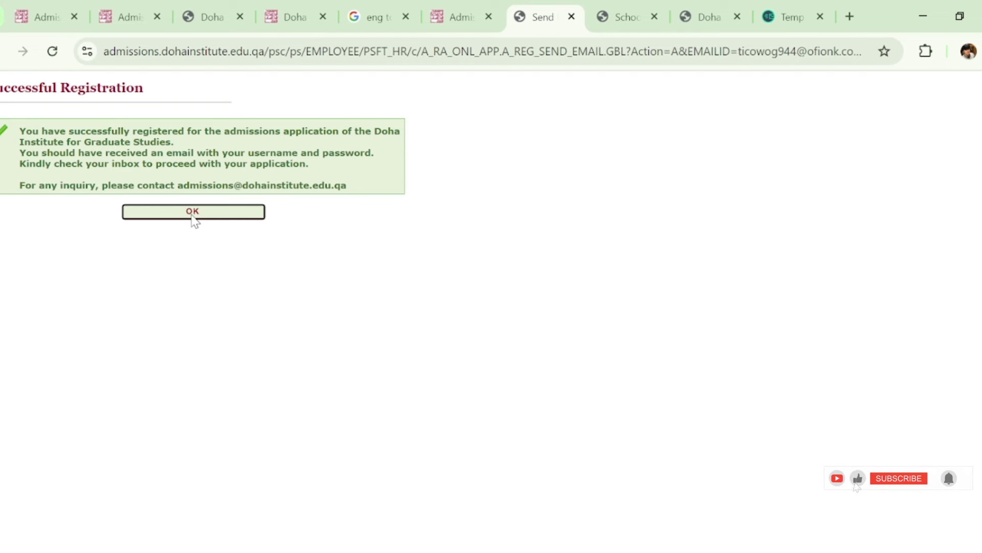
Sign in to the admission portal as a returning applicant with the account's username and password
{"action": "scroll", "coordinate": [438, 353], "scroll_direction": "down", "scroll_amount": 1}
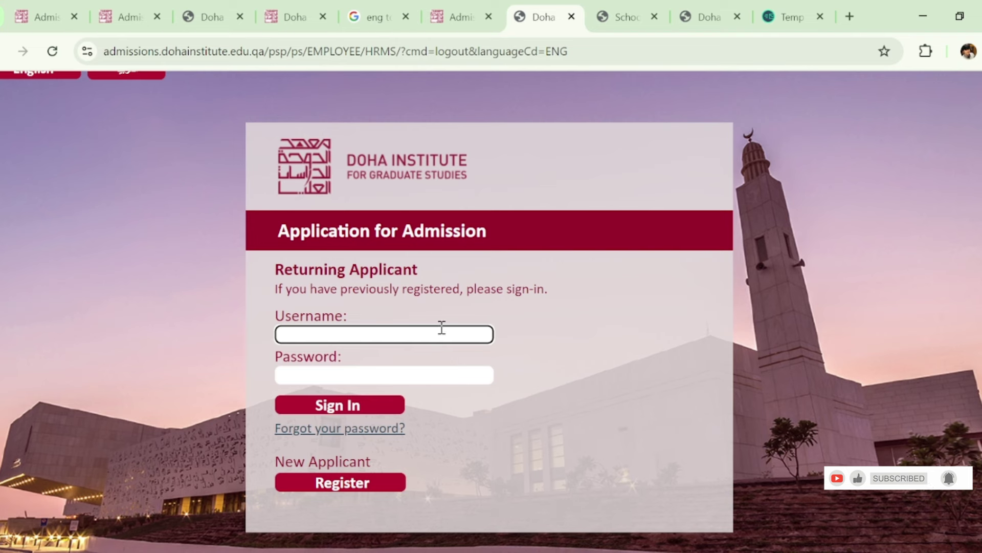
{"action": "left_click", "coordinate": [440, 367]}
{"action": "left_click", "coordinate": [338, 406]}
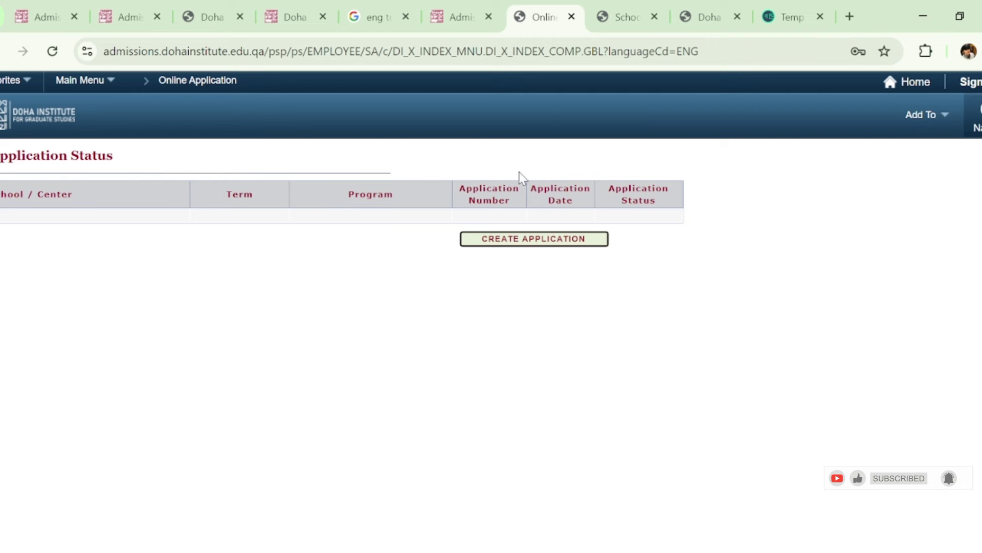
Create a new application and proceed past the admission instructions to the program selection
{"action": "left_click", "coordinate": [541, 239]}
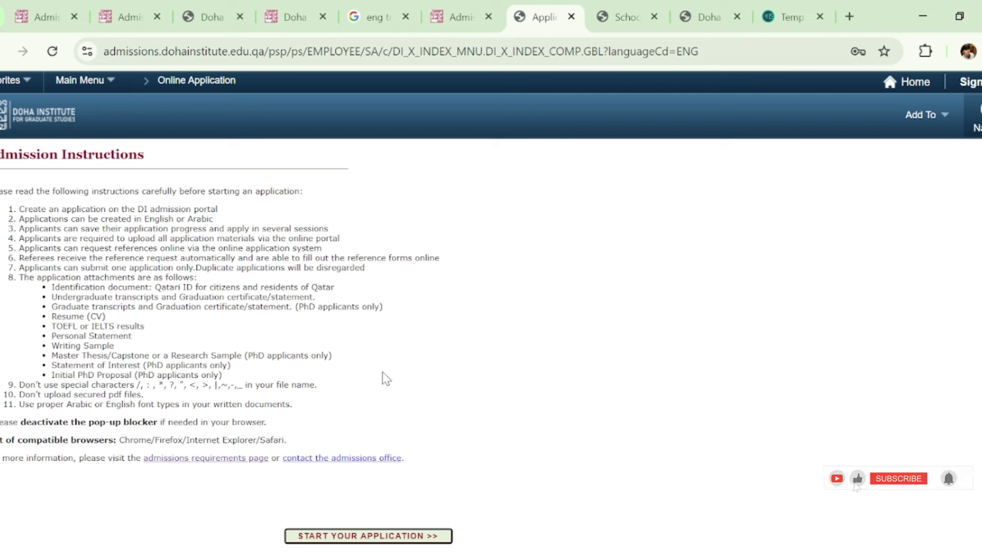
{"action": "left_click", "coordinate": [409, 537]}
{"action": "left_click", "coordinate": [463, 227]}
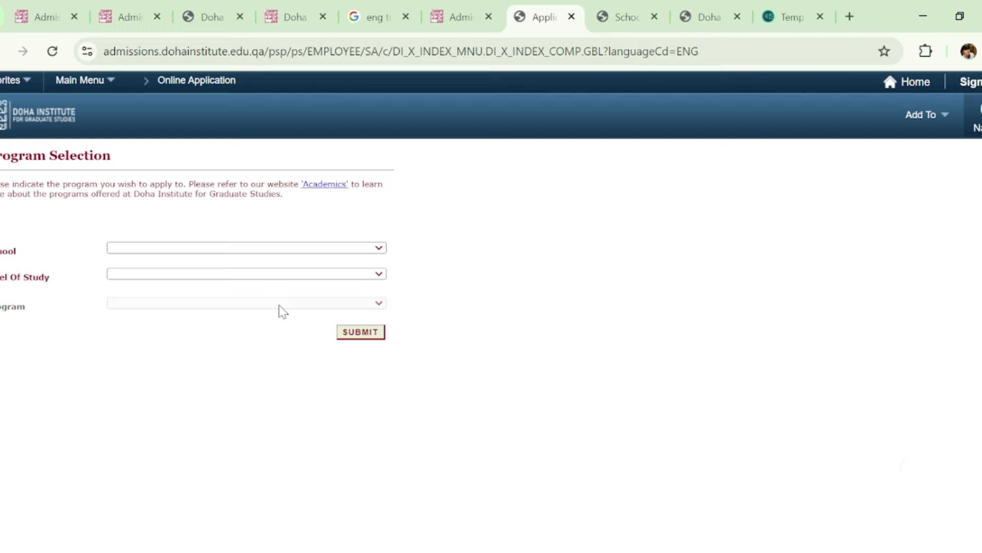
Submit the program selection with School of Economics, Administration and Public Policy, level of study Master and program Development Economics
{"action": "key", "text": "Down"}
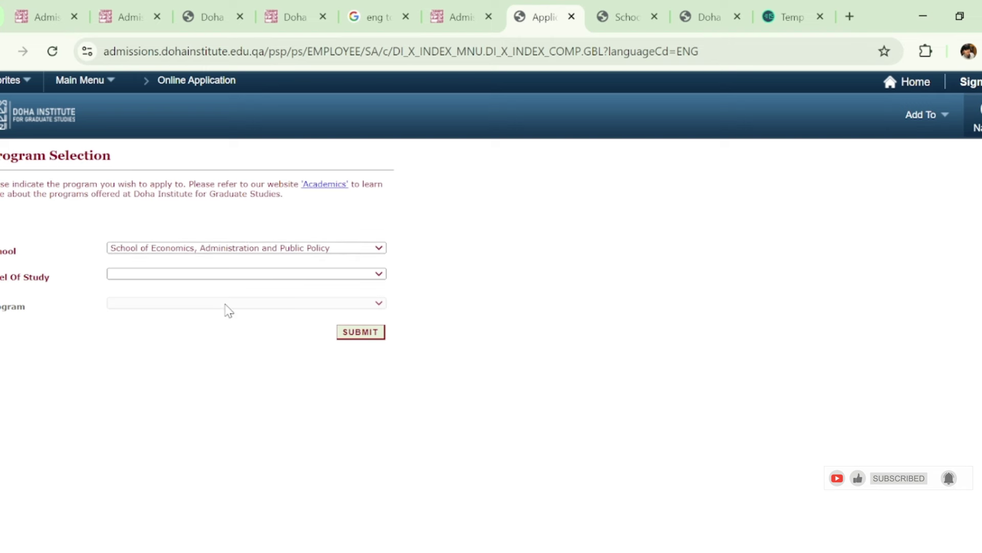
{"action": "left_click", "coordinate": [205, 338]}
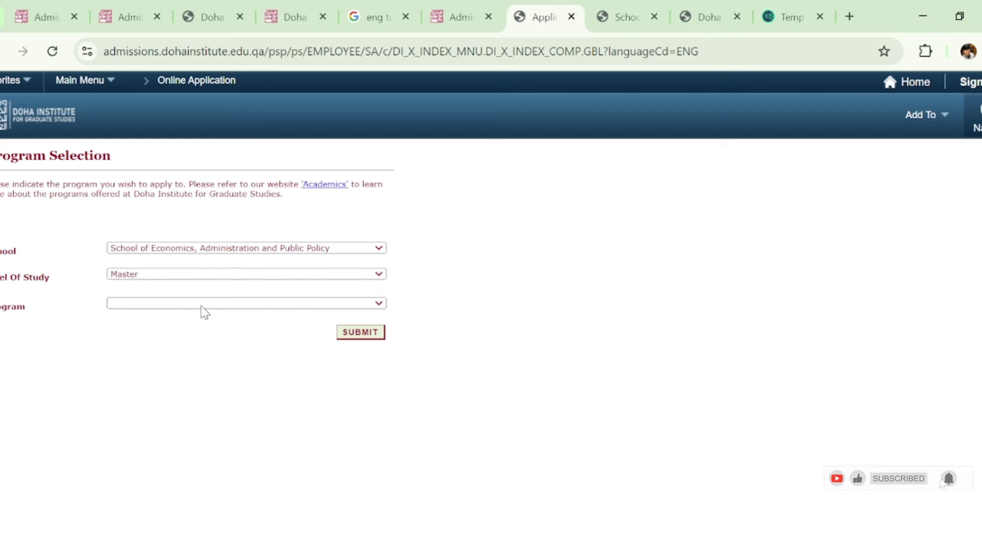
{"action": "left_click", "coordinate": [201, 357]}
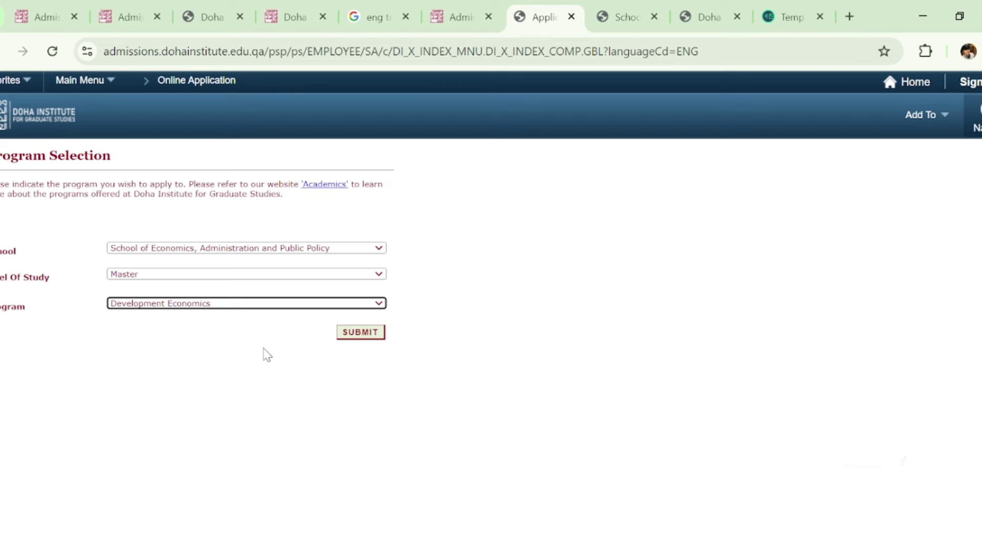
{"action": "left_click", "coordinate": [346, 336]}
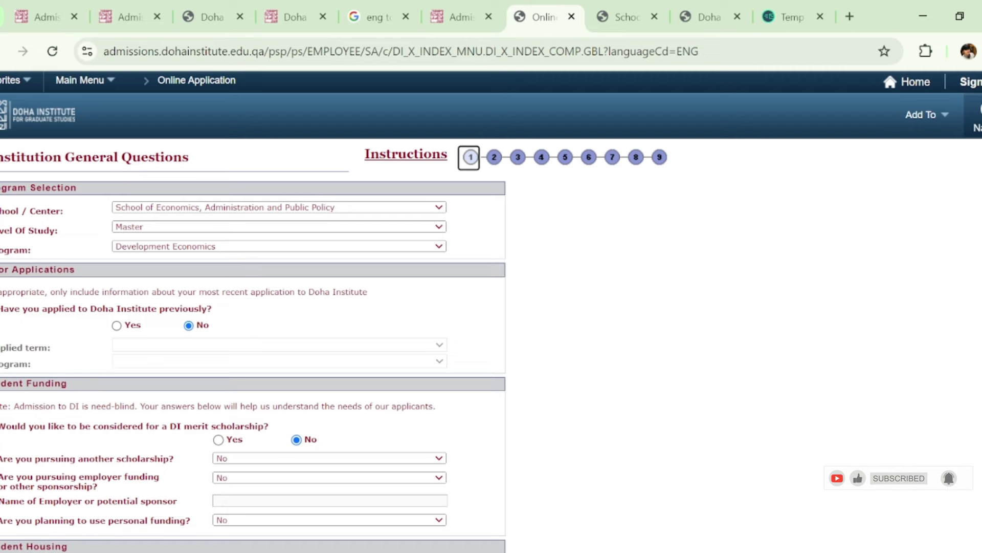
{"action": "scroll", "coordinate": [455, 343], "scroll_direction": "down", "scroll_amount": 2}
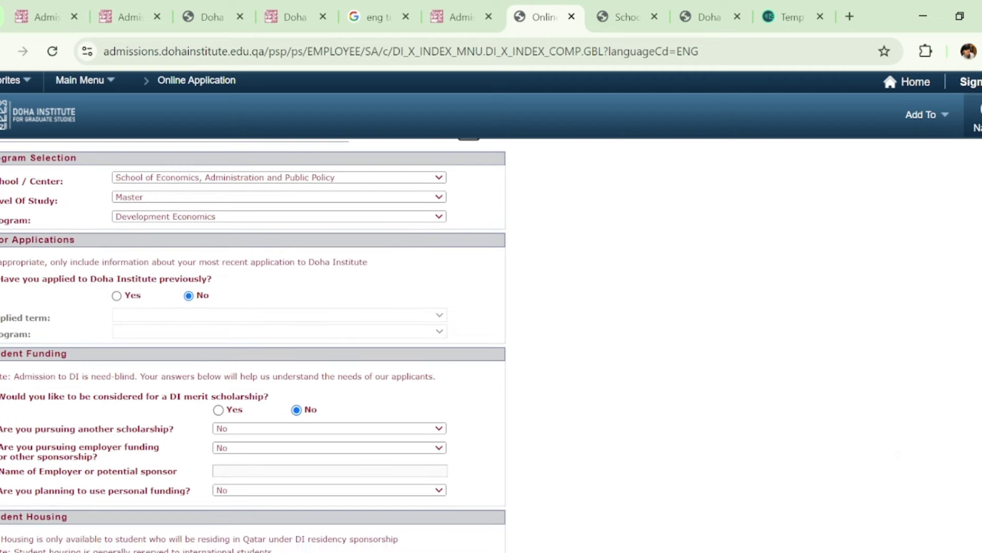
{"action": "scroll", "coordinate": [899, 466], "scroll_direction": "down", "scroll_amount": 2}
{"action": "scroll", "coordinate": [899, 466], "scroll_direction": "up", "scroll_amount": 4}
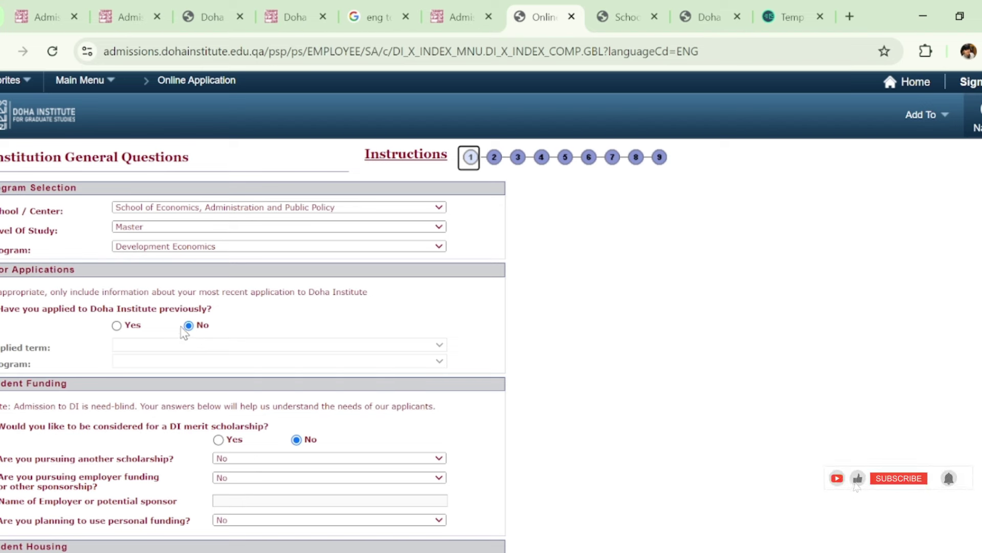
{"action": "left_click", "coordinate": [117, 326]}
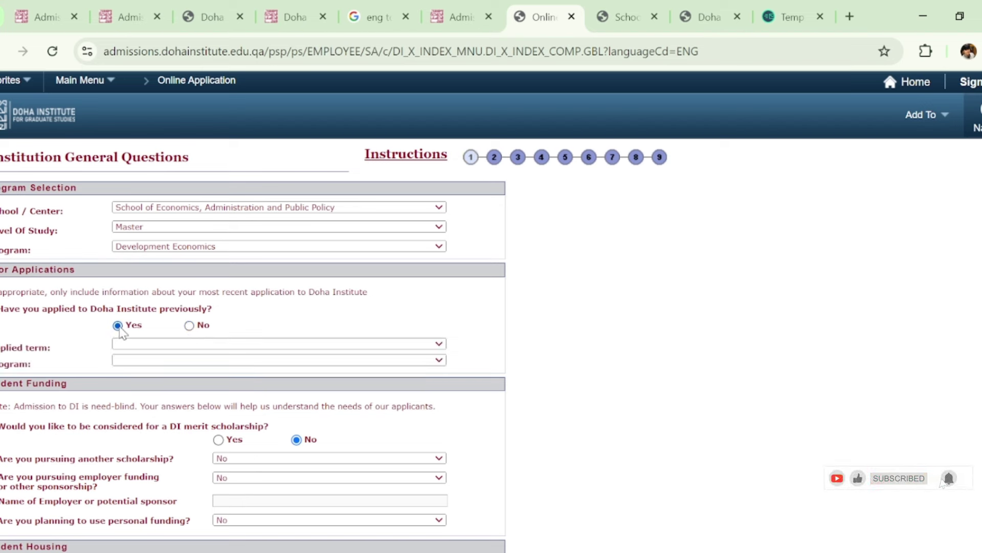
{"action": "left_click", "coordinate": [156, 344]}
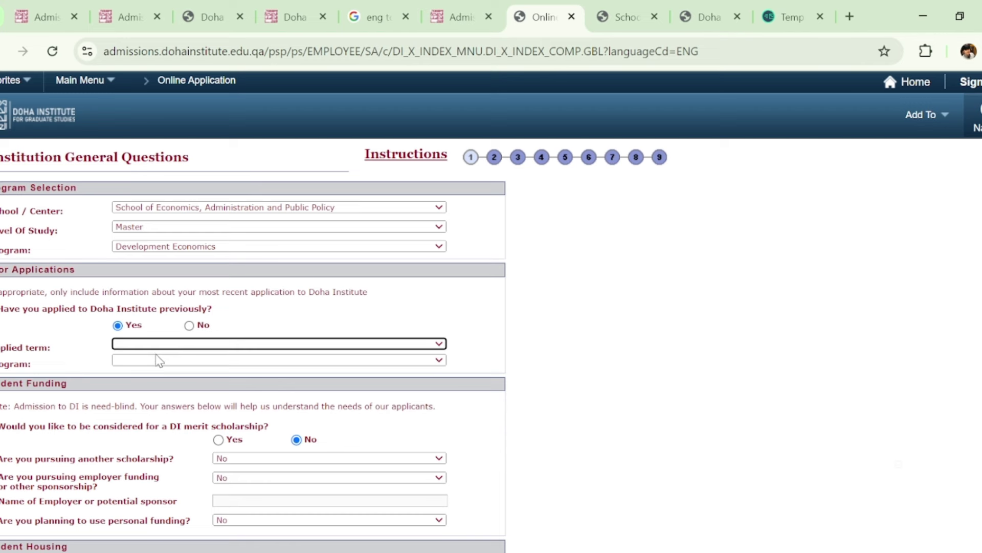
{"action": "left_click", "coordinate": [189, 326]}
Answer Yes to the DI merit scholarship and DI student housing questions, and continue to the Personal Information page
{"action": "scroll", "coordinate": [857, 486], "scroll_direction": "down", "scroll_amount": 3}
{"action": "scroll", "coordinate": [857, 486], "scroll_direction": "up", "scroll_amount": 1}
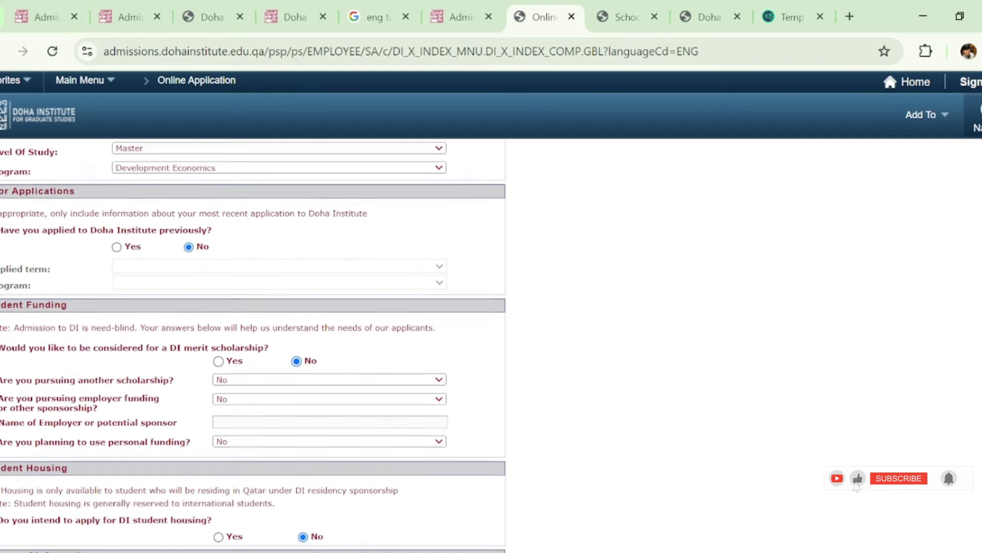
{"action": "scroll", "coordinate": [253, 345], "scroll_direction": "down", "scroll_amount": 2}
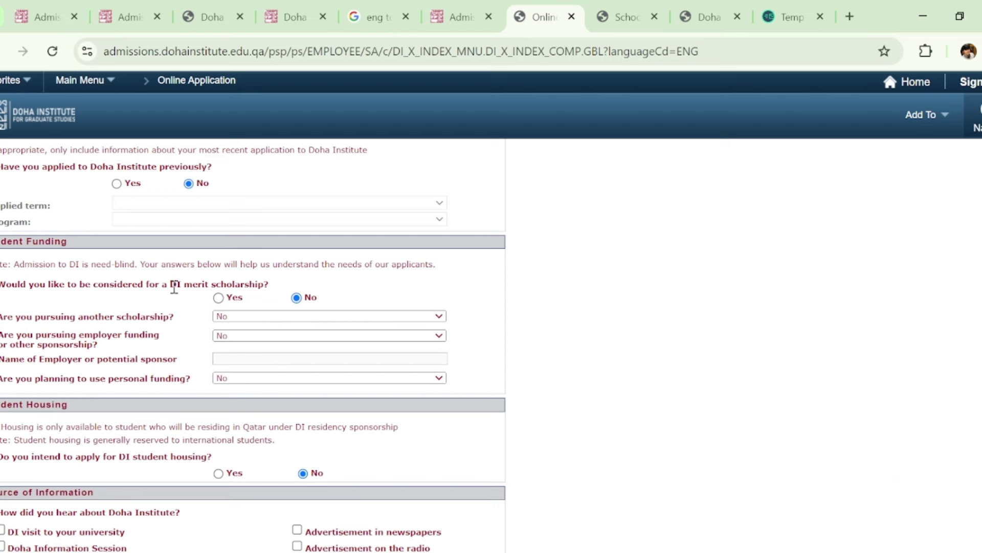
{"action": "left_click", "coordinate": [218, 298]}
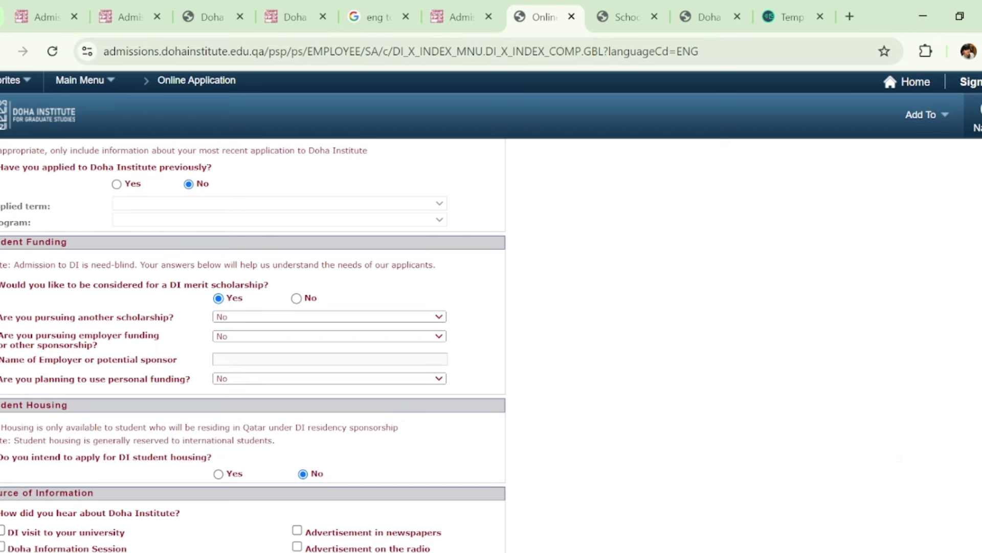
{"action": "scroll", "coordinate": [254, 345], "scroll_direction": "down", "scroll_amount": 3}
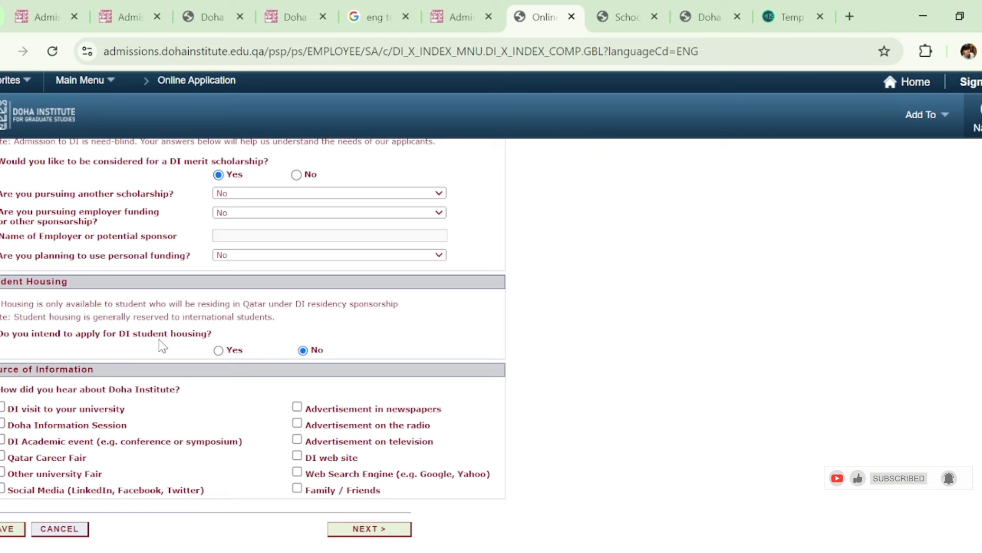
{"action": "left_click", "coordinate": [219, 350]}
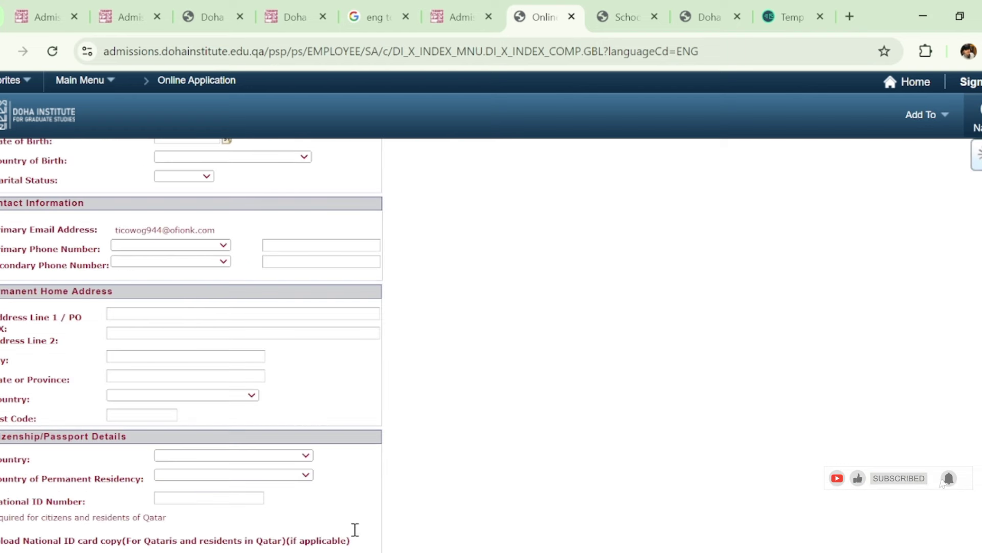
Fill in the applicant's first and family names in the Arabic and Latin sections, and set the gender to Male
{"action": "scroll", "coordinate": [430, 501], "scroll_direction": "up", "scroll_amount": 5}
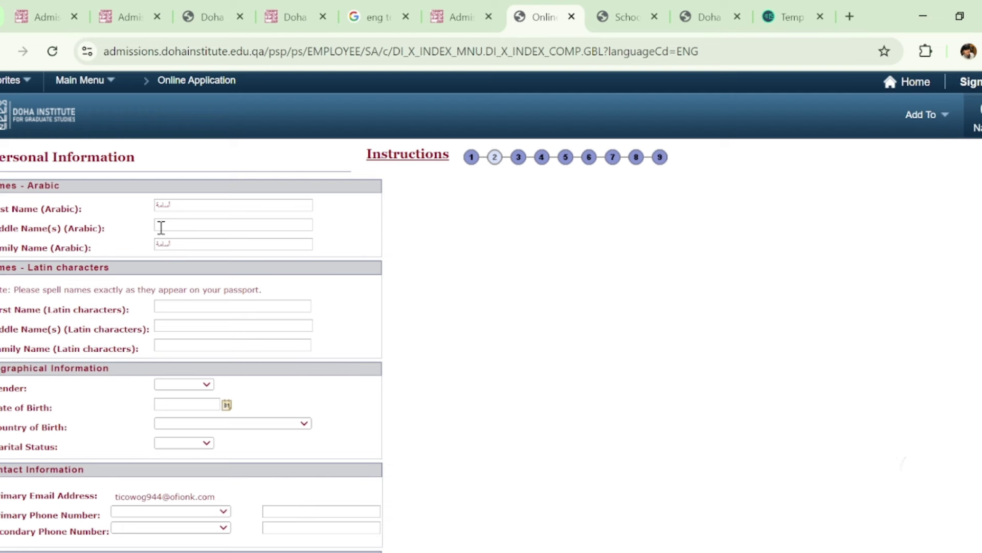
{"action": "left_click", "coordinate": [191, 317]}
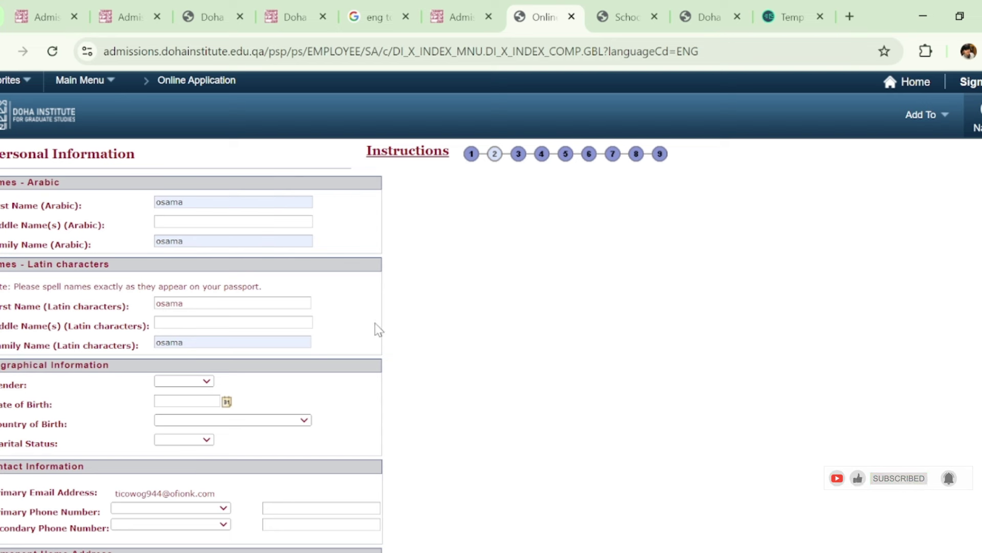
{"action": "scroll", "coordinate": [935, 200], "scroll_direction": "down", "scroll_amount": 2}
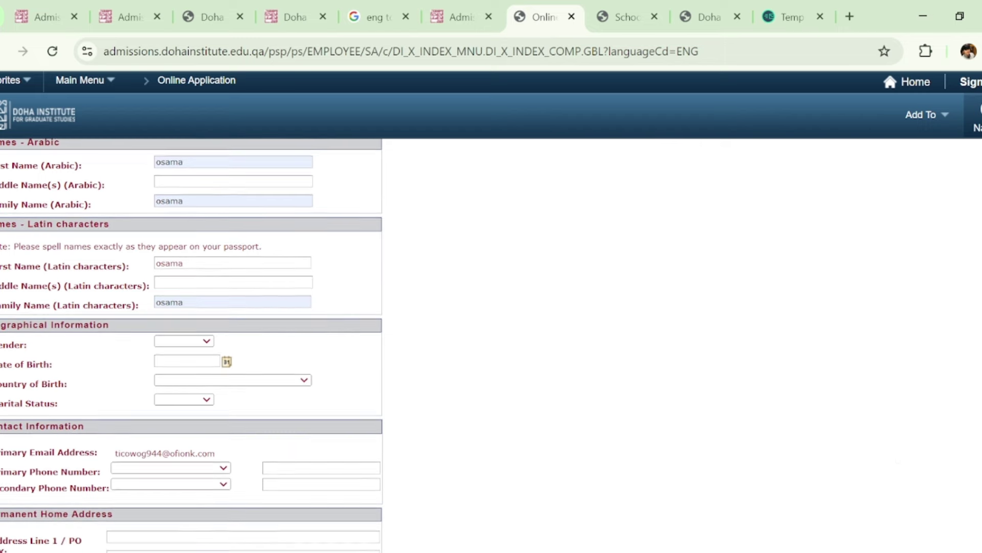
{"action": "scroll", "coordinate": [898, 463], "scroll_direction": "down", "scroll_amount": 2}
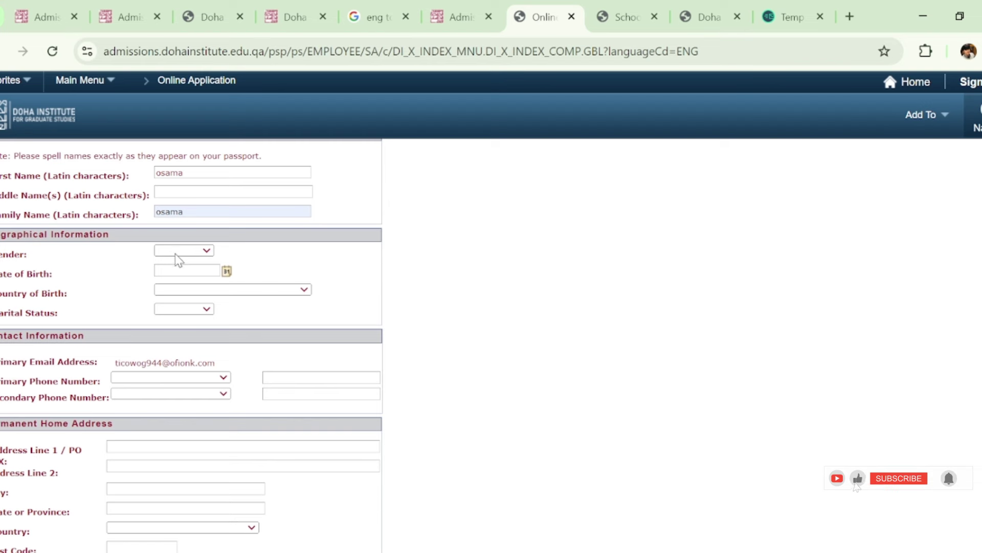
{"action": "left_click", "coordinate": [180, 287]}
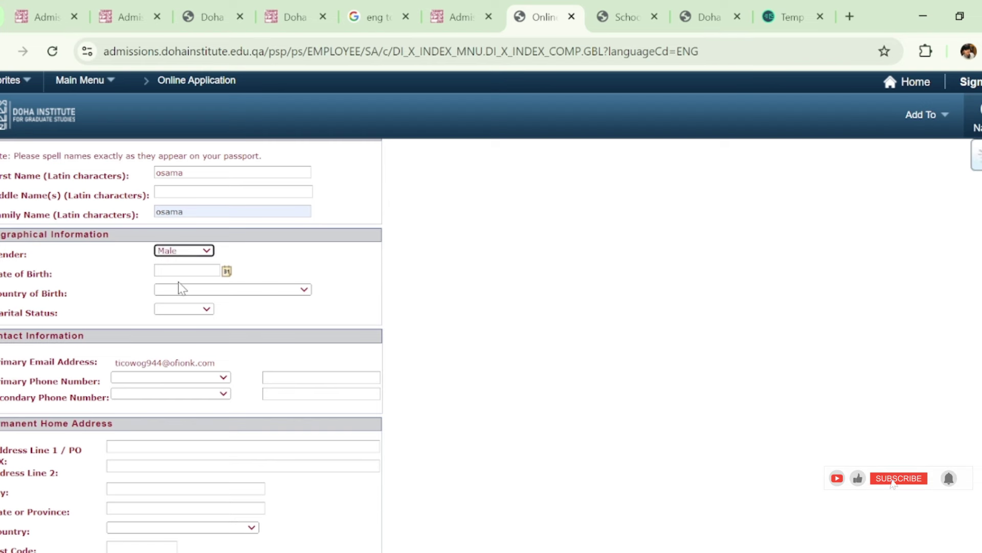
Set the applicant's date of birth in the biographical information
{"action": "left_click", "coordinate": [226, 272]}
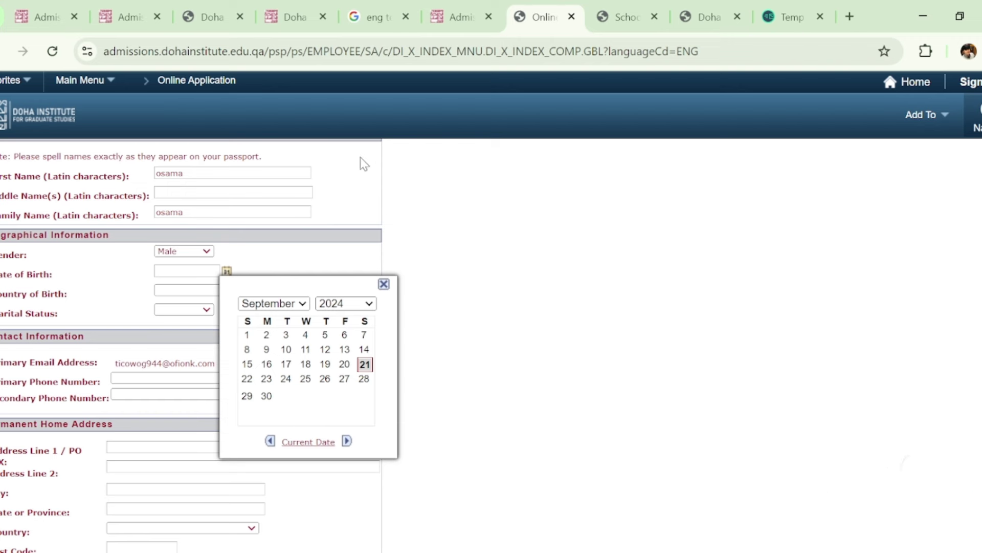
{"action": "type", "text": "2000"}
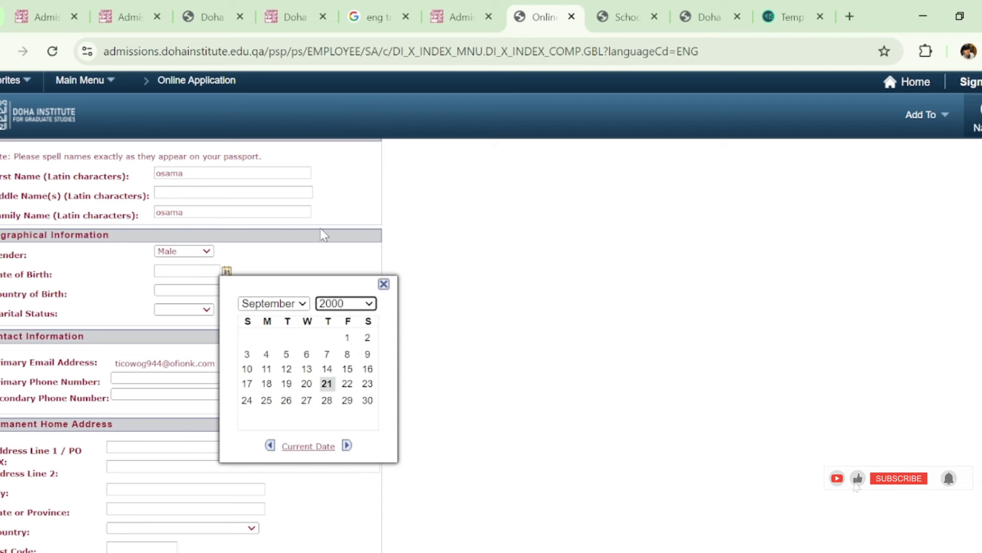
{"action": "left_click", "coordinate": [327, 368]}
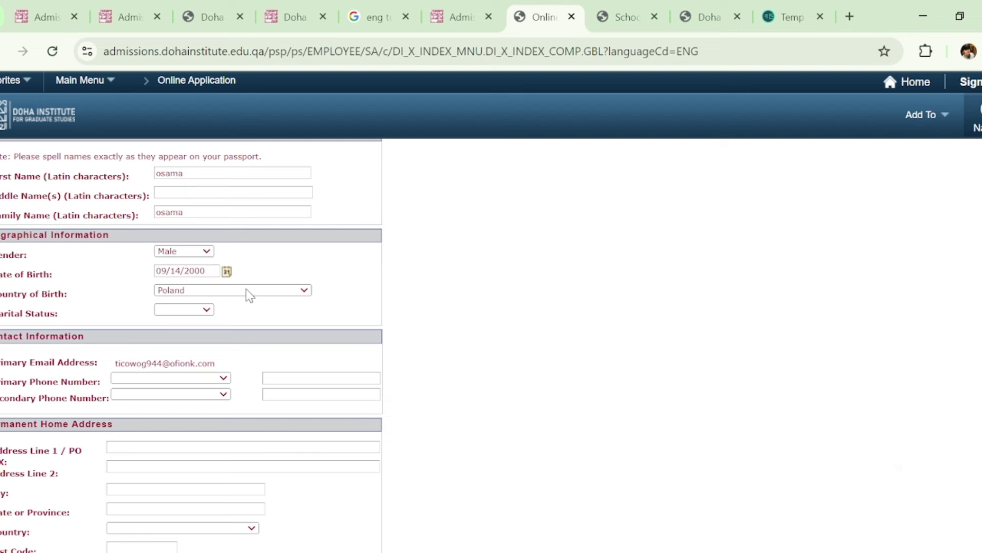
Set the country of birth to Pakistan and the marital status to Single
{"action": "key", "text": "Down"}
{"action": "key", "text": "Up"}
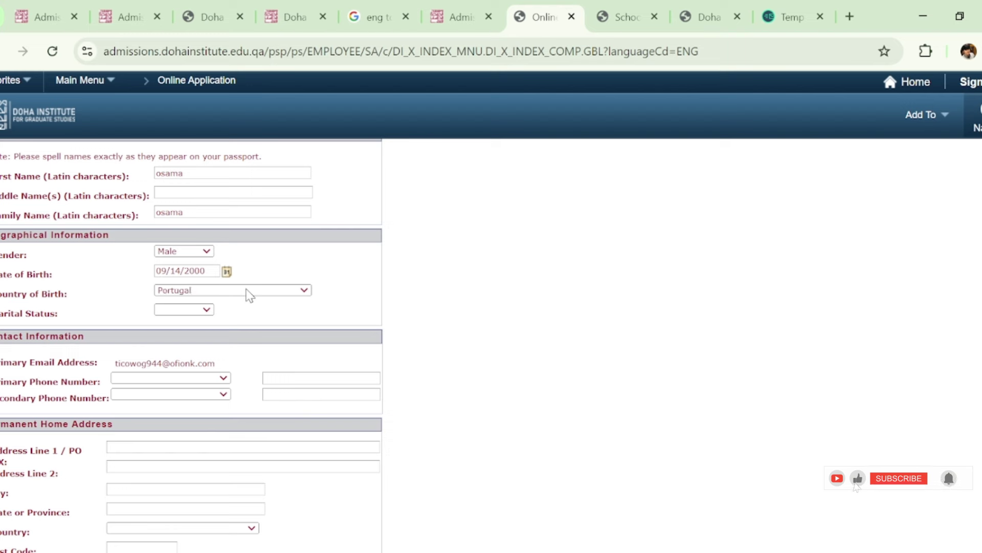
{"action": "key", "text": "Up"}
{"action": "key", "text": "Up"}
{"action": "key", "text": "Up"}
{"action": "key", "text": "Up"}
{"action": "key", "text": "Up"}
{"action": "key", "text": "Up"}
{"action": "key", "text": "Up"}
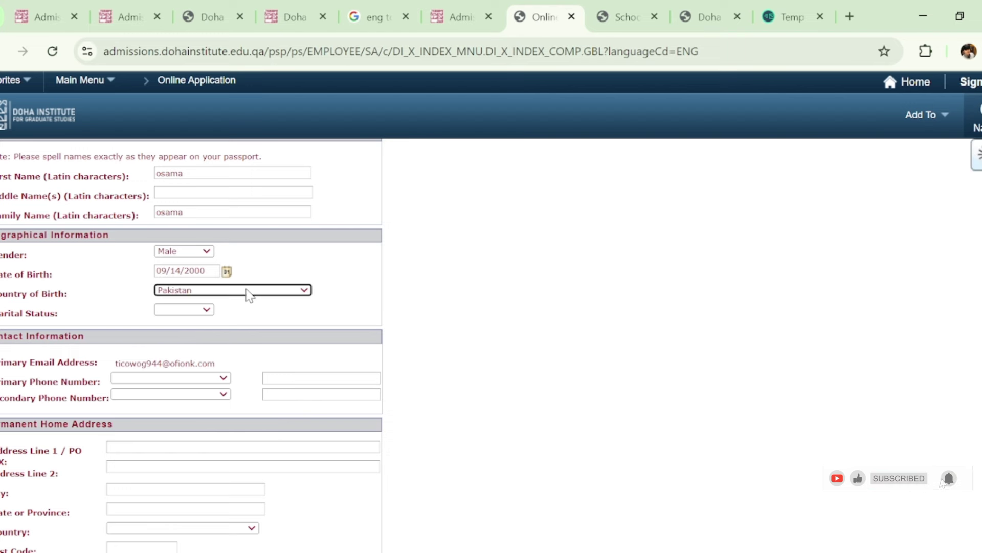
{"action": "left_click", "coordinate": [207, 311]}
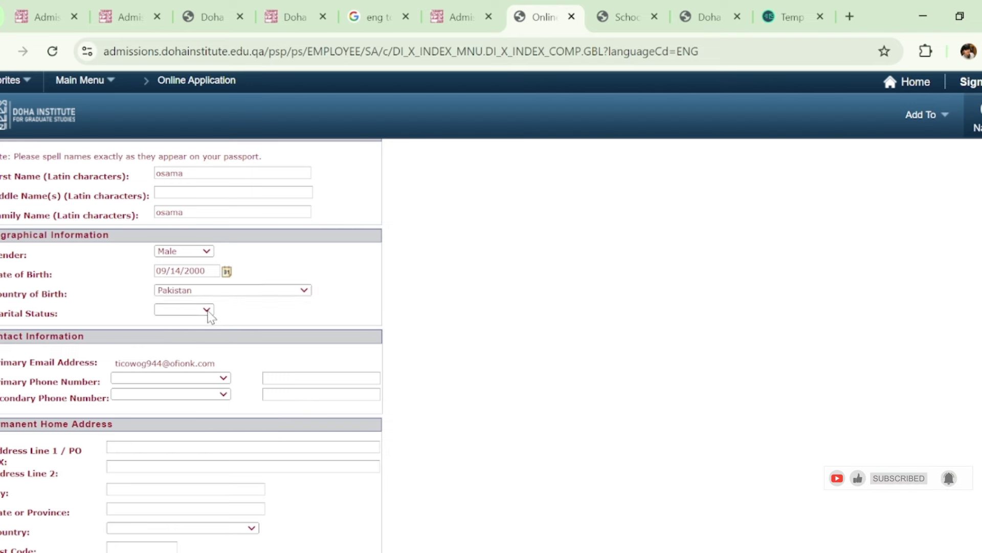
{"action": "left_click", "coordinate": [201, 347]}
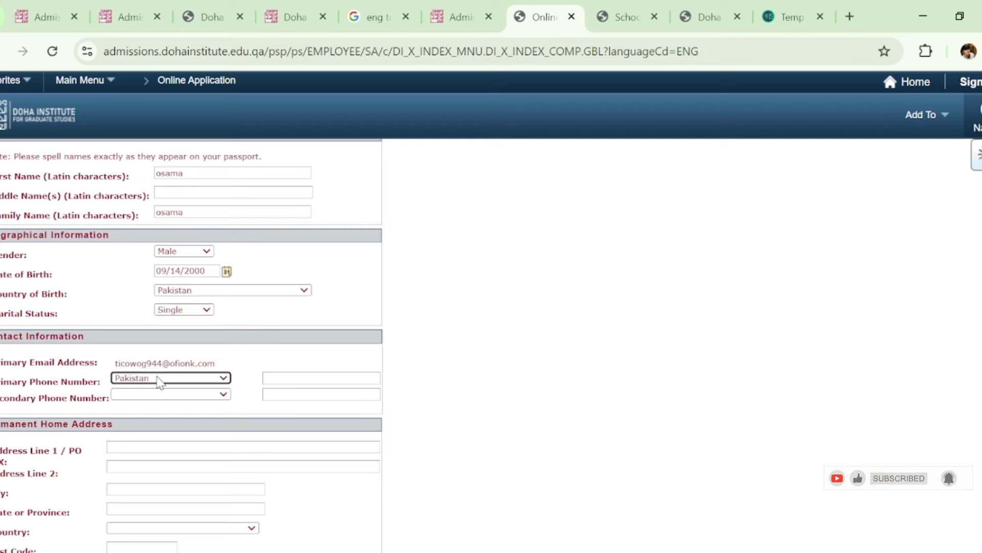
Enter the applicant's primary phone number with Pakistan as its country
{"action": "left_click", "coordinate": [273, 382]}
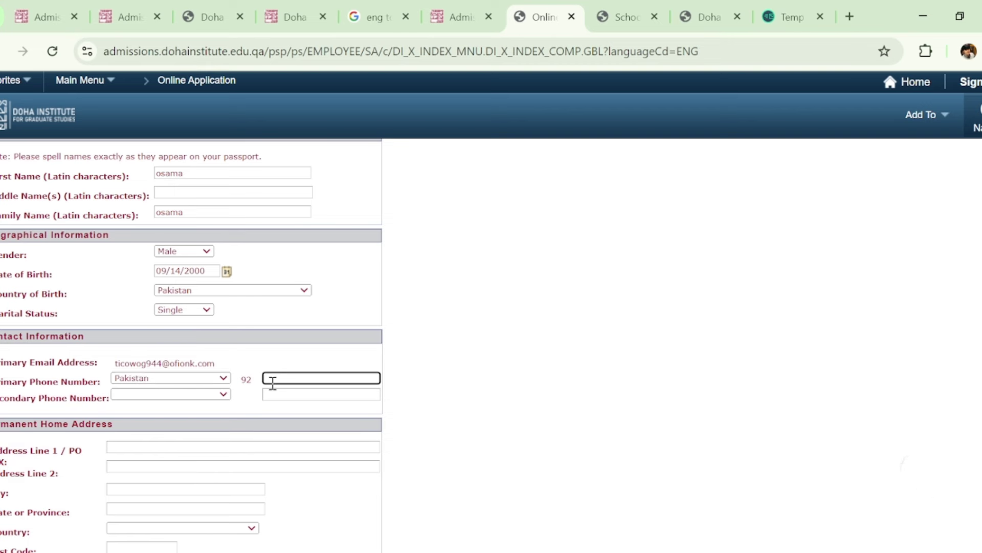
{"action": "type", "text": "03000000"}
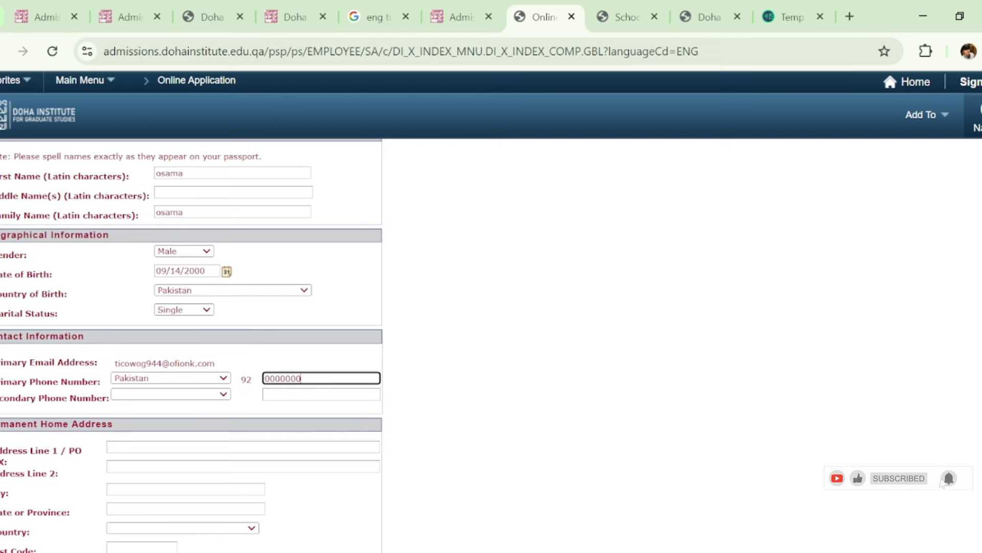
{"action": "scroll", "coordinate": [191, 345], "scroll_direction": "down", "scroll_amount": 3}
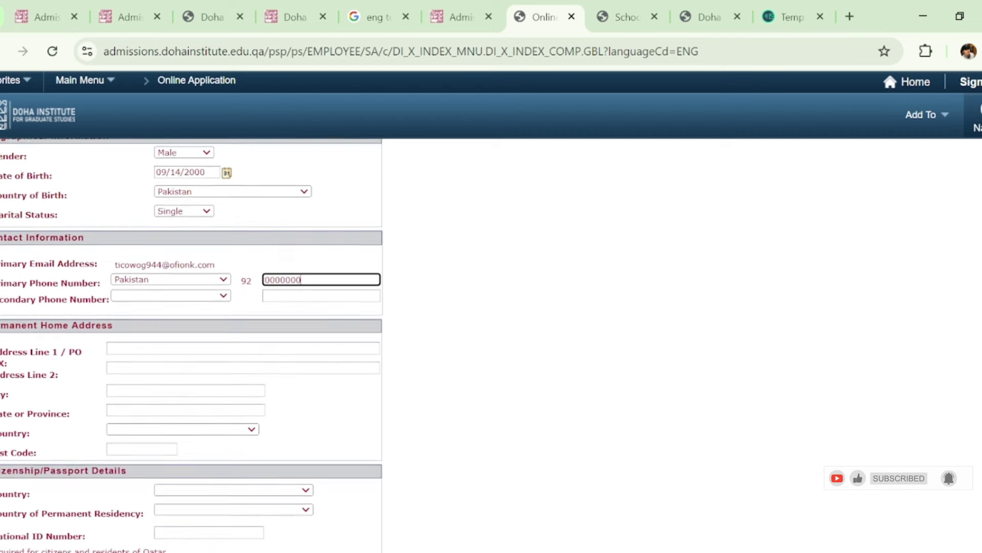
Fill in the permanent home address with address line 1, city islamabad, state or province punjab, and country Pakistan
{"action": "scroll", "coordinate": [191, 346], "scroll_direction": "down", "scroll_amount": 1}
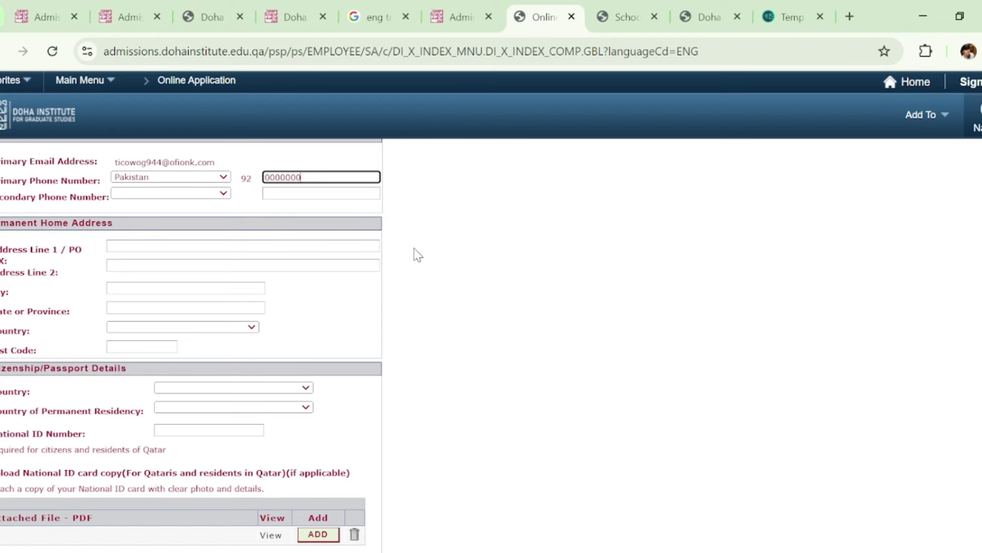
{"action": "left_click", "coordinate": [378, 246]}
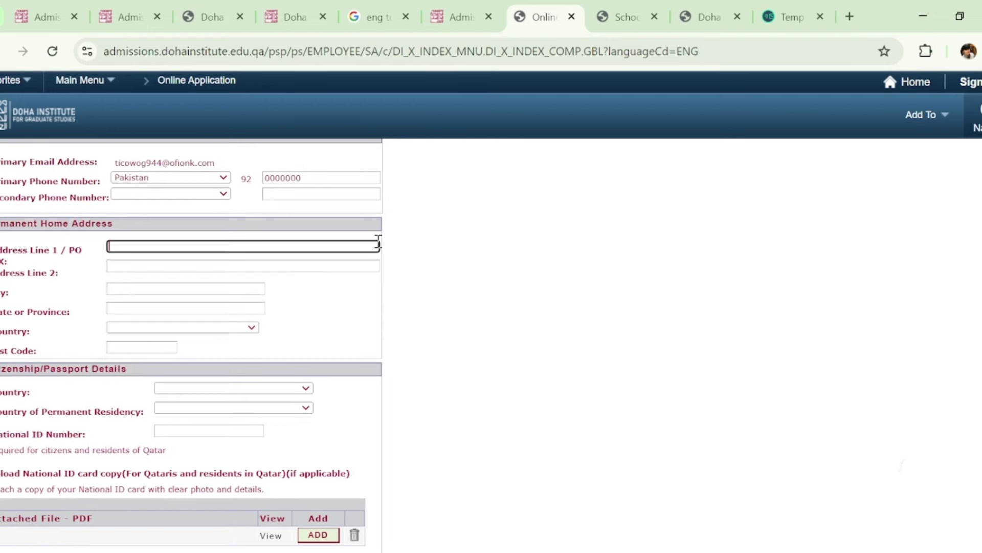
{"action": "type", "text": "nnnnnn"}
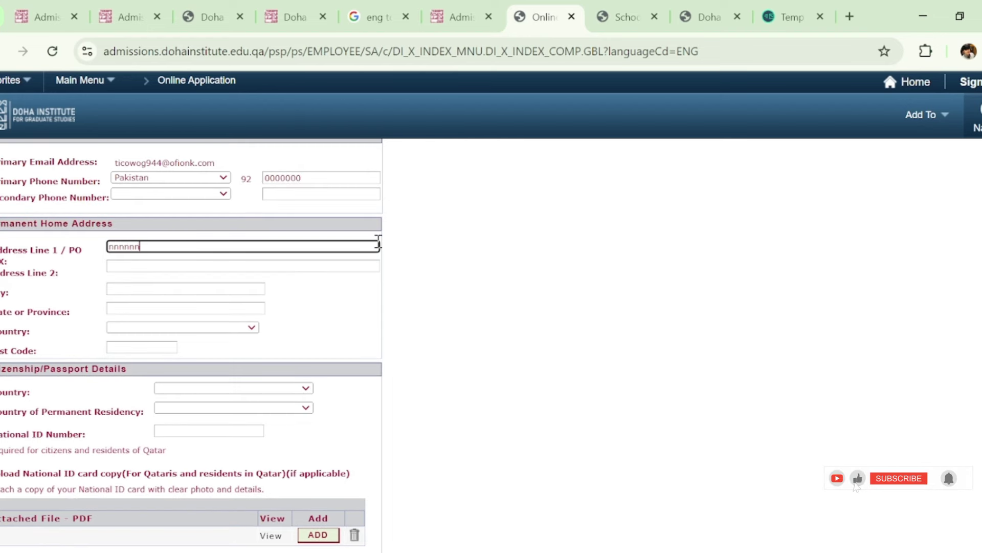
{"action": "type", "text": "nnnnnnn"}
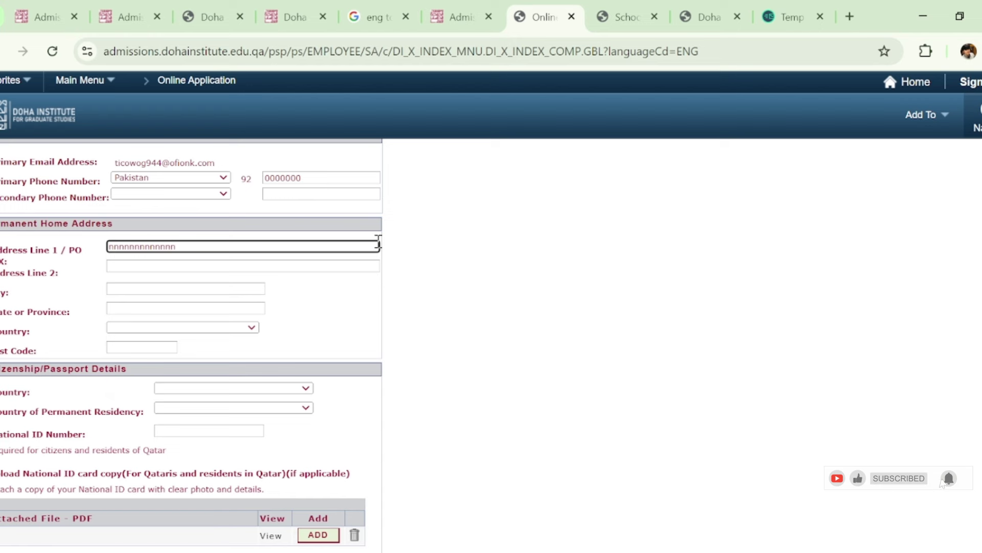
{"action": "left_click", "coordinate": [225, 290]}
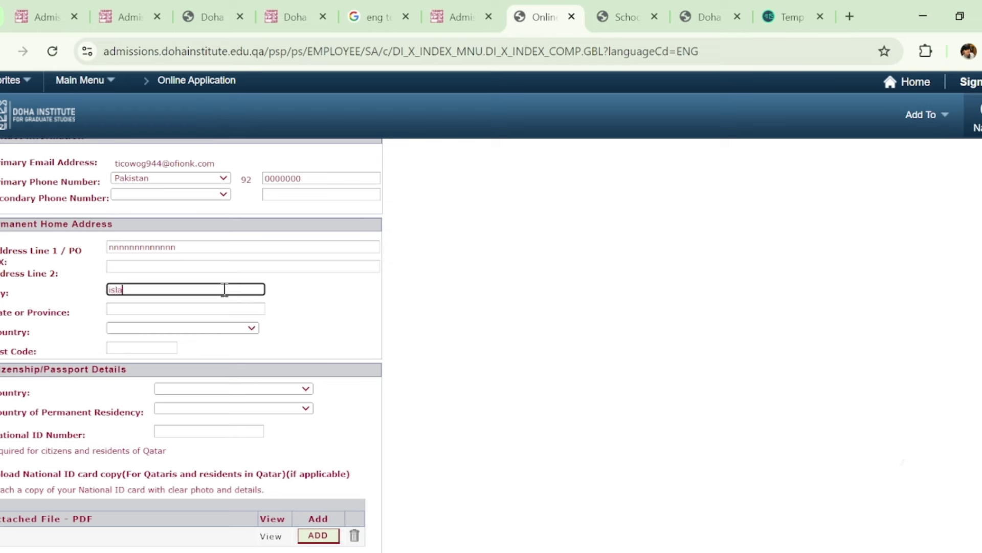
{"action": "type", "text": "islamabad"}
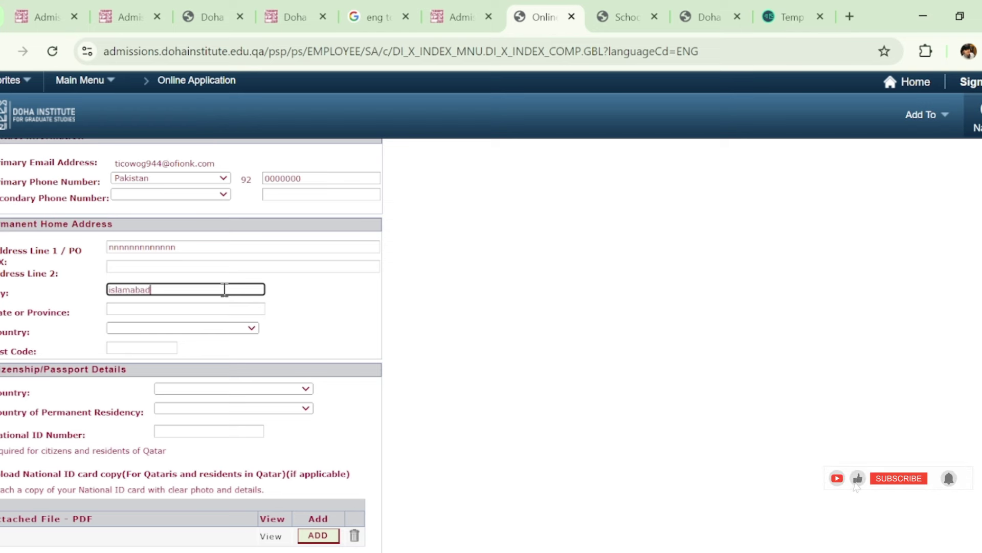
{"action": "left_click", "coordinate": [192, 309]}
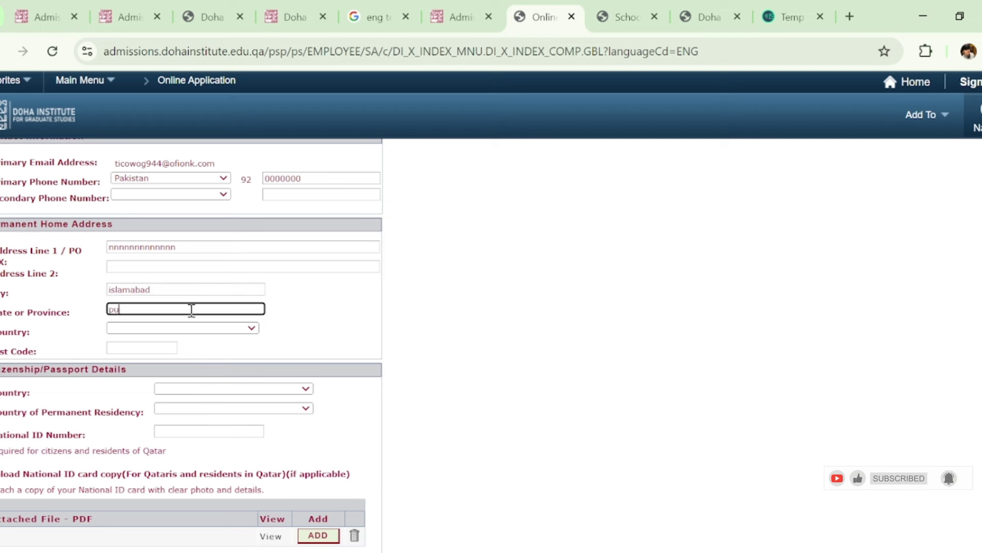
{"action": "type", "text": "punjab"}
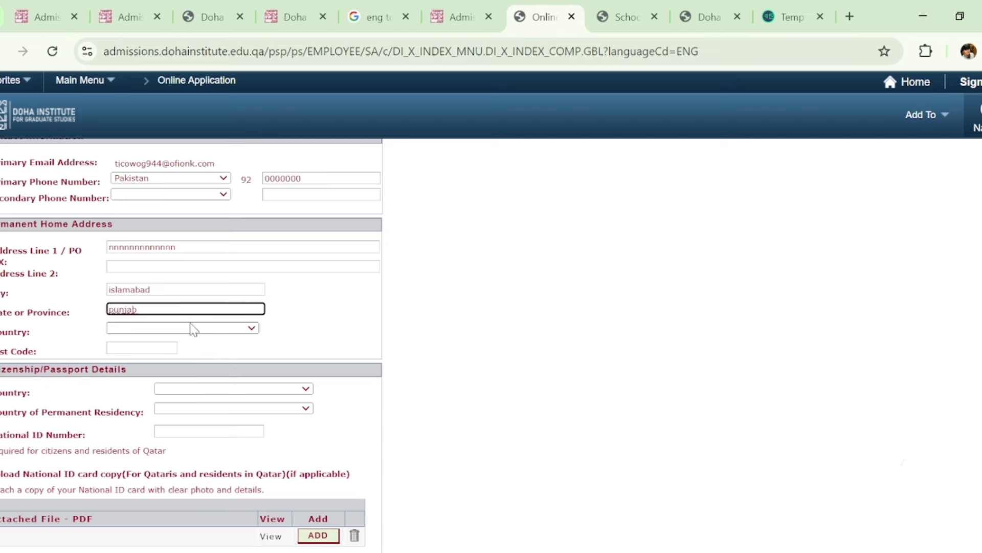
{"action": "key", "text": "Tab"}
{"action": "key", "text": "p"}
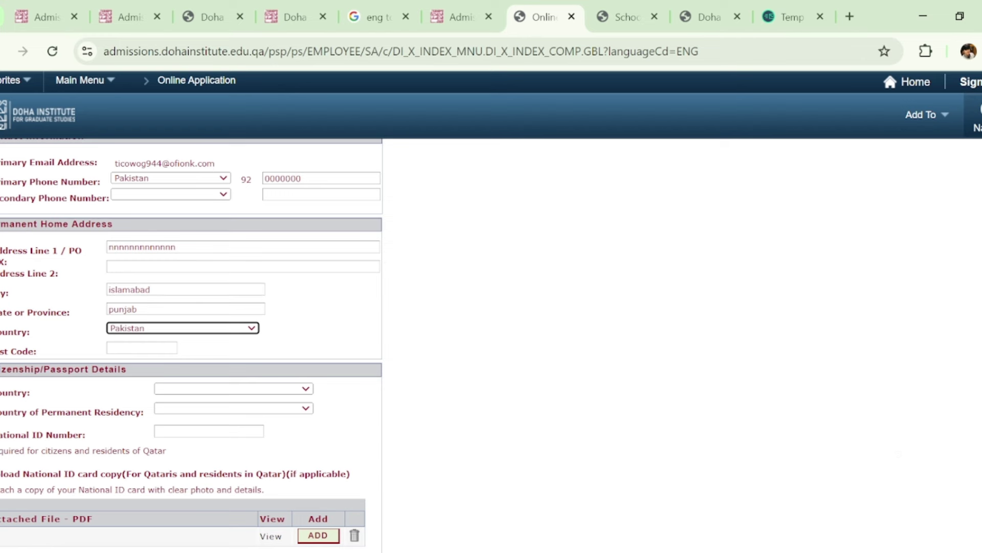
Set both the citizenship country and the country of permanent residency to Pakistan in the citizenship/passport details
{"action": "scroll", "coordinate": [192, 345], "scroll_direction": "down", "scroll_amount": 1}
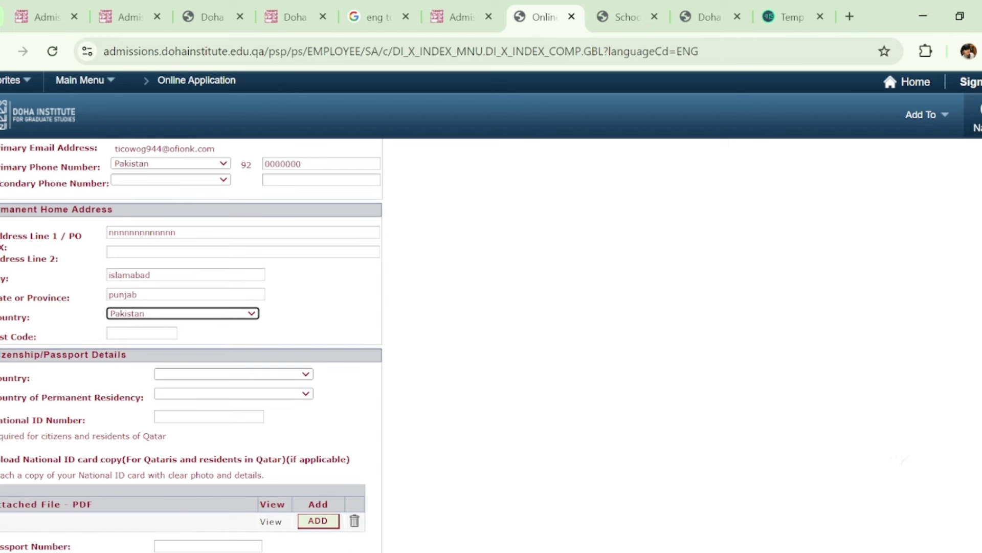
{"action": "scroll", "coordinate": [191, 345], "scroll_direction": "down", "scroll_amount": 1}
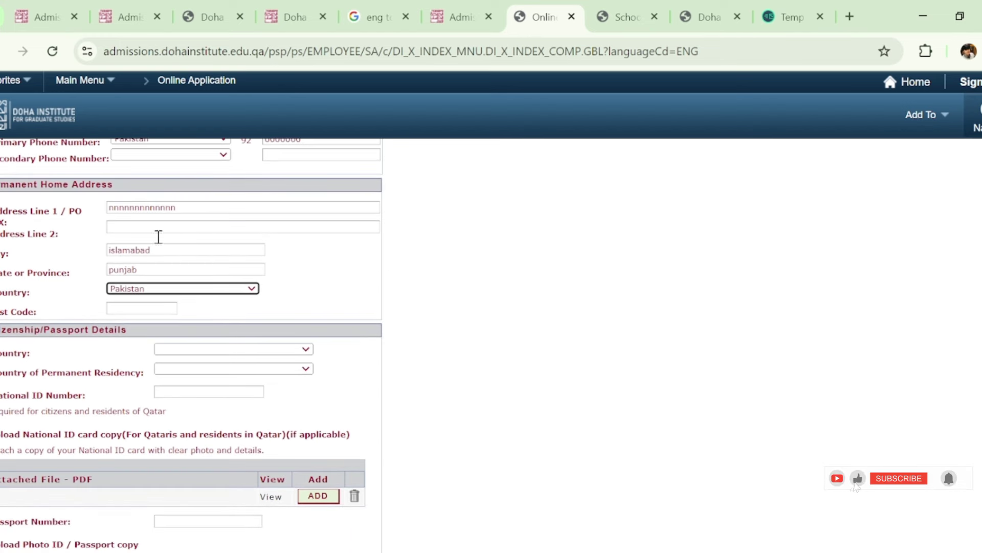
{"action": "scroll", "coordinate": [192, 345], "scroll_direction": "down", "scroll_amount": 4}
{"action": "scroll", "coordinate": [192, 346], "scroll_direction": "down", "scroll_amount": 2}
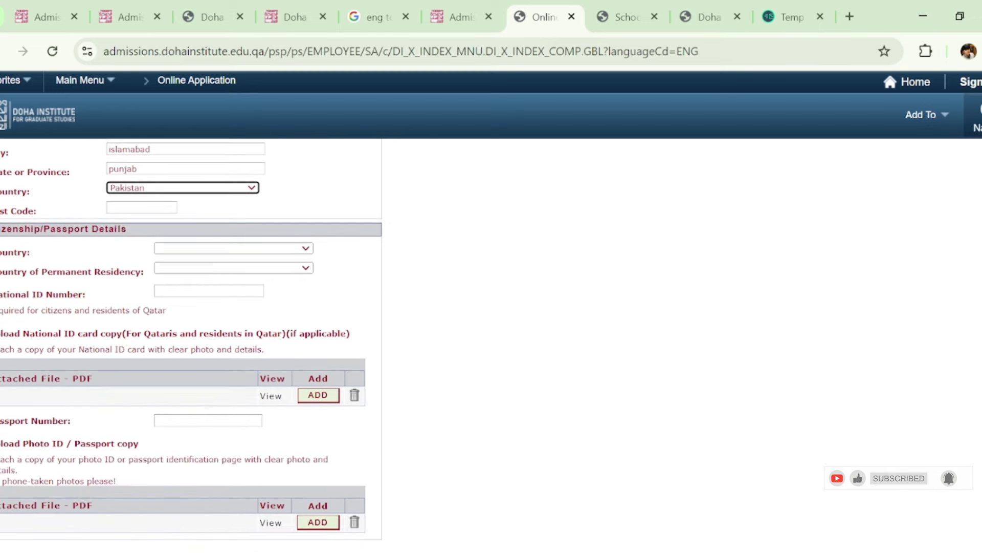
{"action": "left_click", "coordinate": [286, 221]}
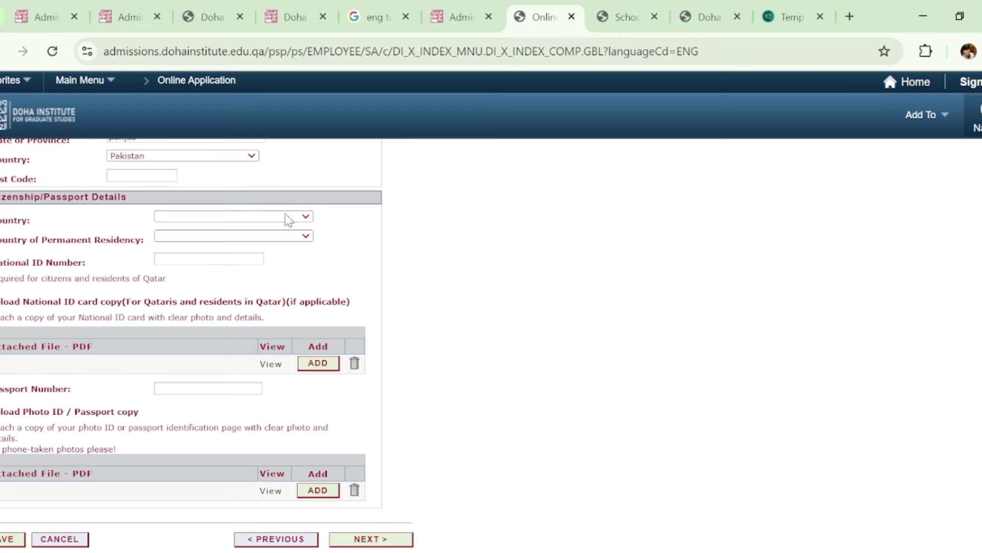
{"action": "key", "text": "p"}
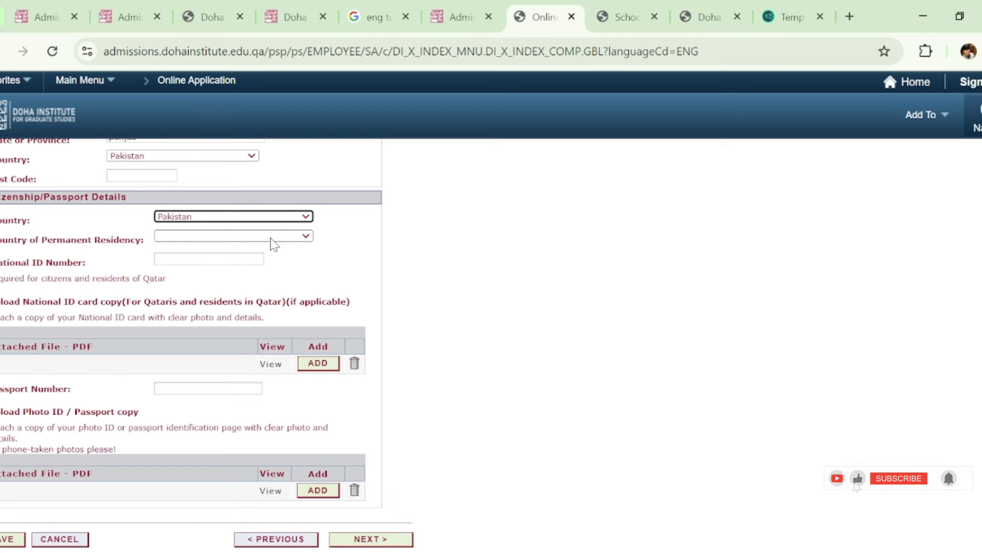
{"action": "key", "text": "p"}
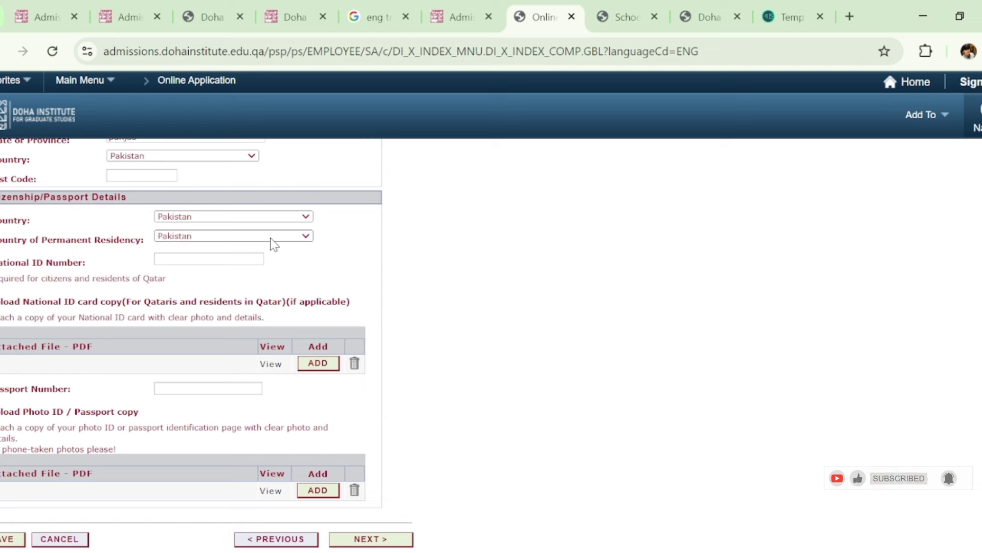
{"action": "left_click", "coordinate": [271, 238]}
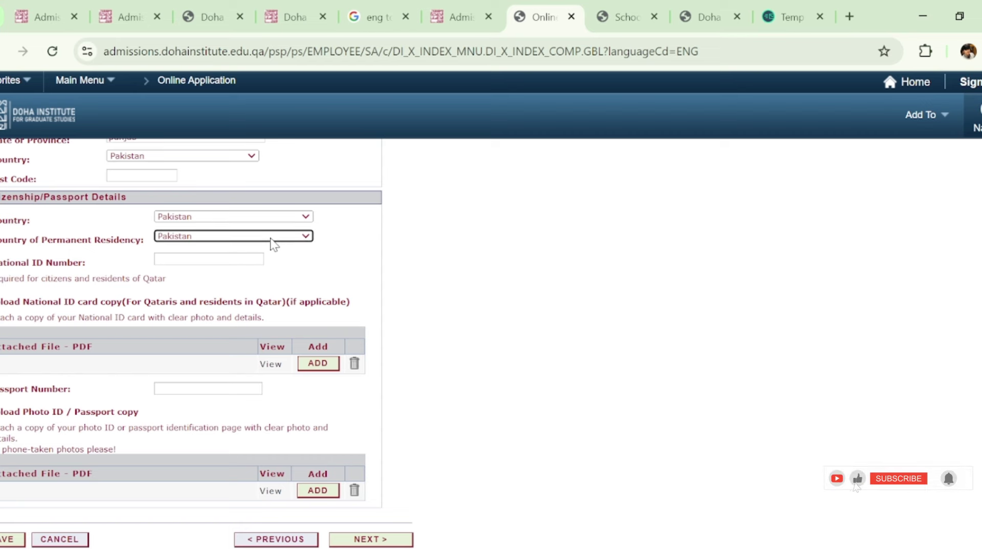
Enter the applicant's passport number in the citizenship/passport details
{"action": "key", "text": "Tab"}
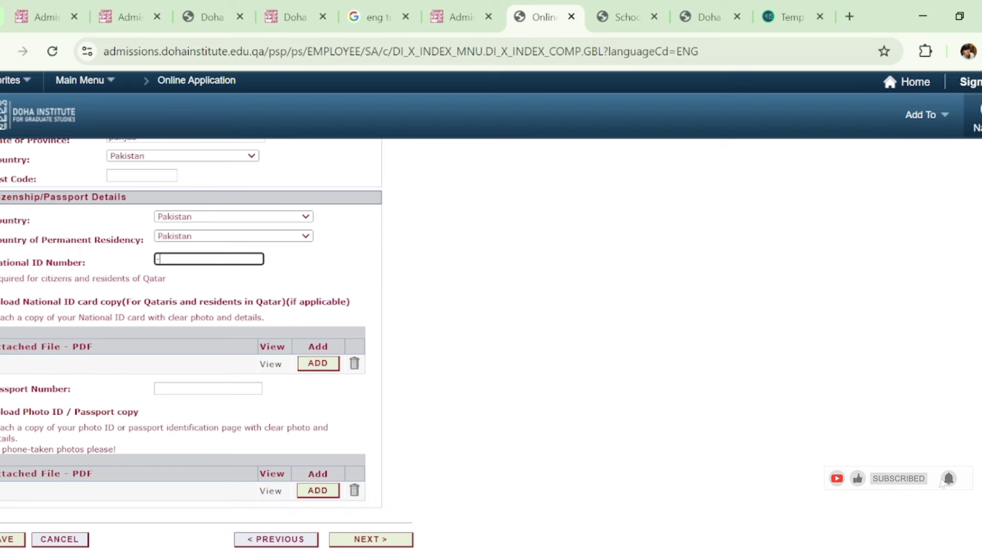
{"action": "scroll", "coordinate": [329, 330], "scroll_direction": "down", "scroll_amount": 3}
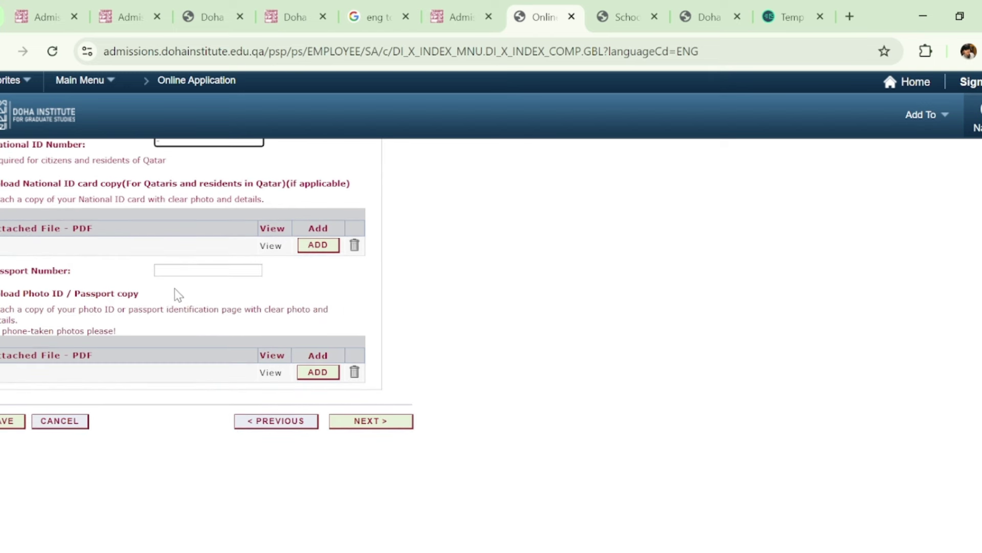
{"action": "left_click", "coordinate": [186, 270]}
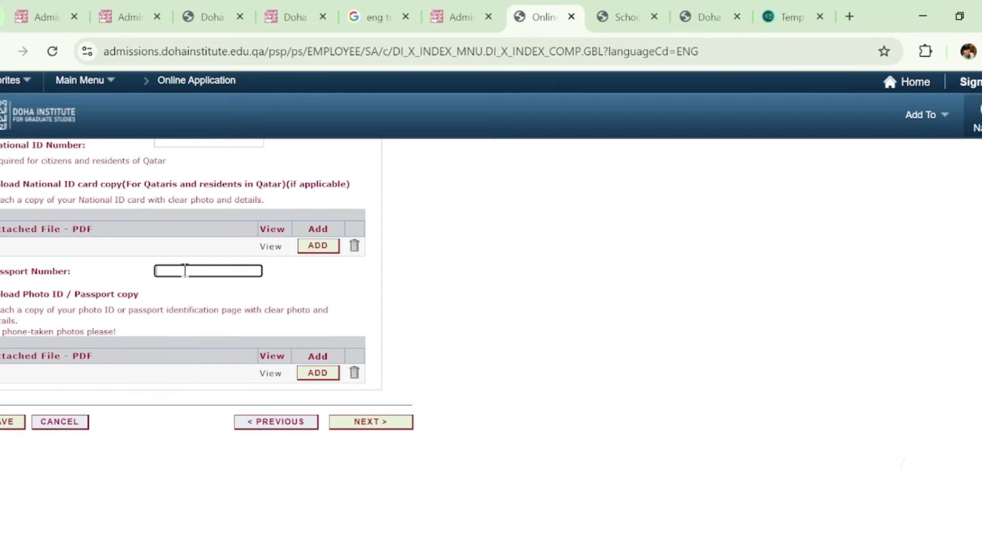
{"action": "type", "text": "12345"}
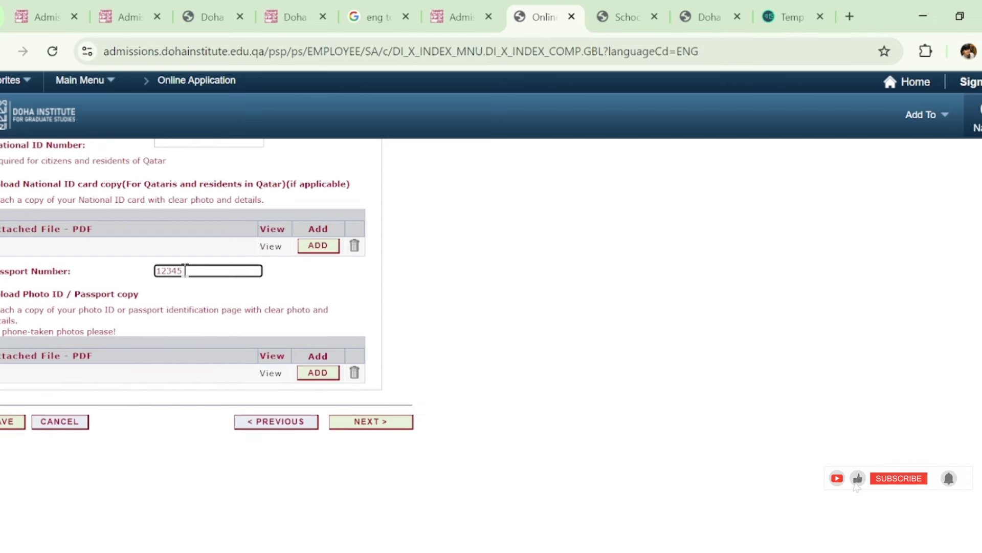
Upload WhatsApp_Image_2023-12-16_at_3.57.41_PM.pdf as the photo ID / passport copy and continue to the employment history page
{"action": "left_click", "coordinate": [316, 372]}
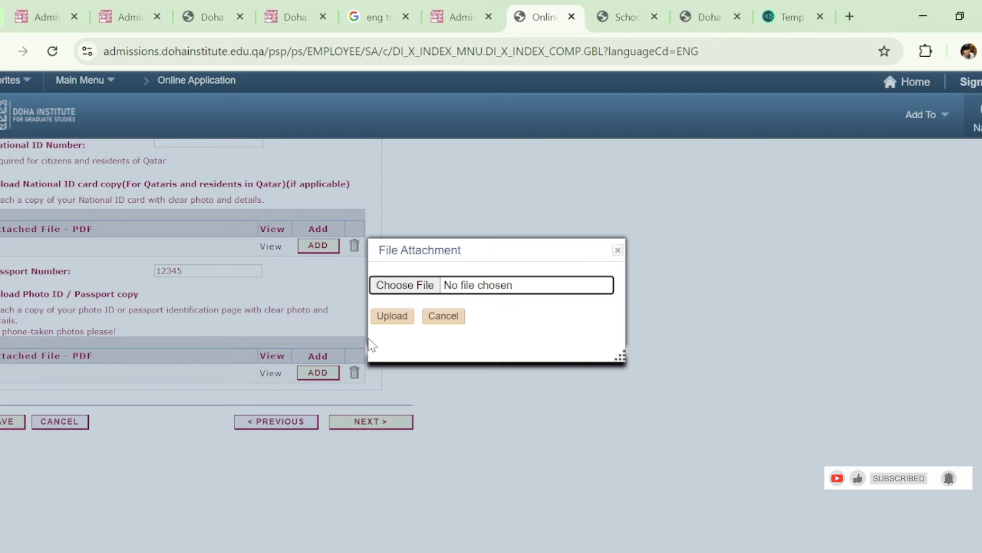
{"action": "left_click", "coordinate": [434, 294]}
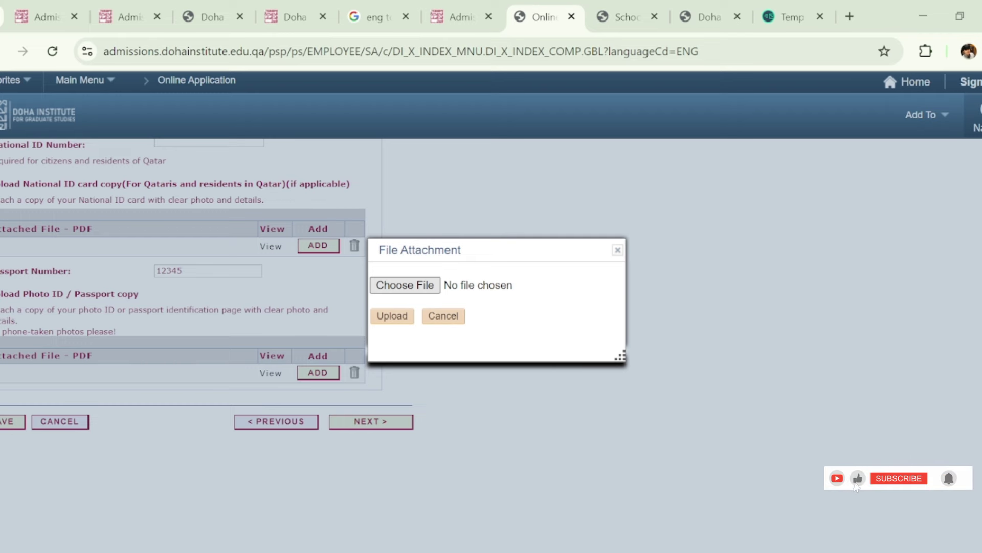
{"action": "left_click", "coordinate": [585, 468]}
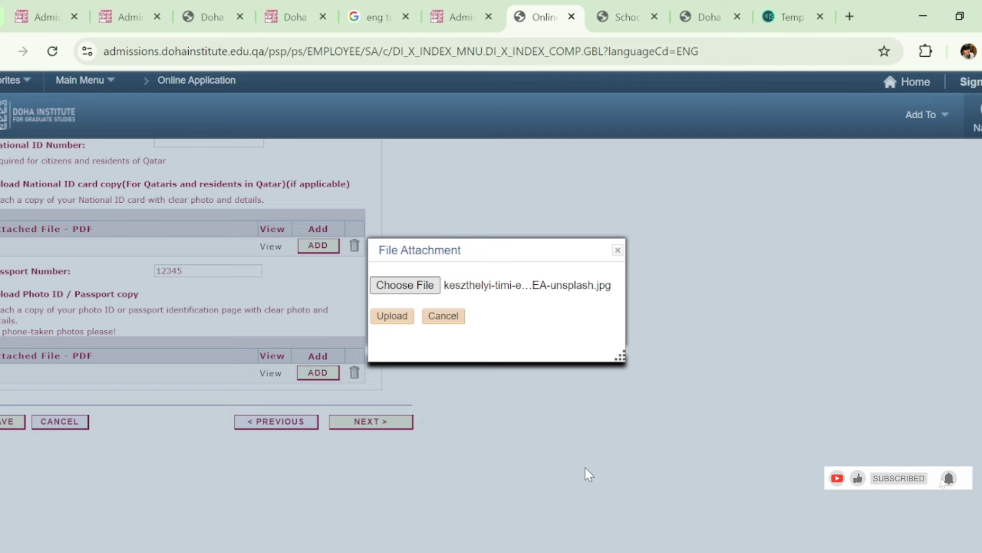
{"action": "left_click", "coordinate": [392, 317]}
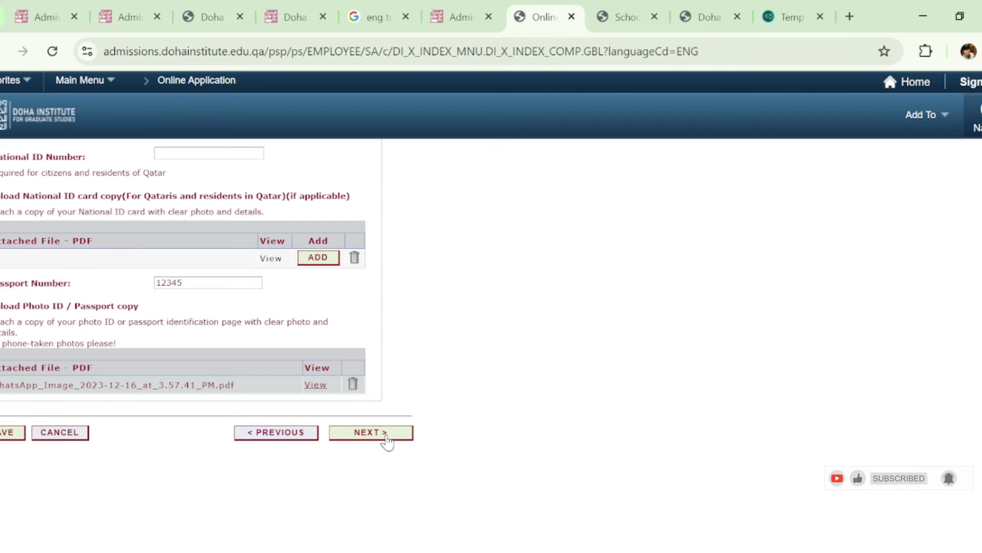
{"action": "left_click", "coordinate": [387, 441]}
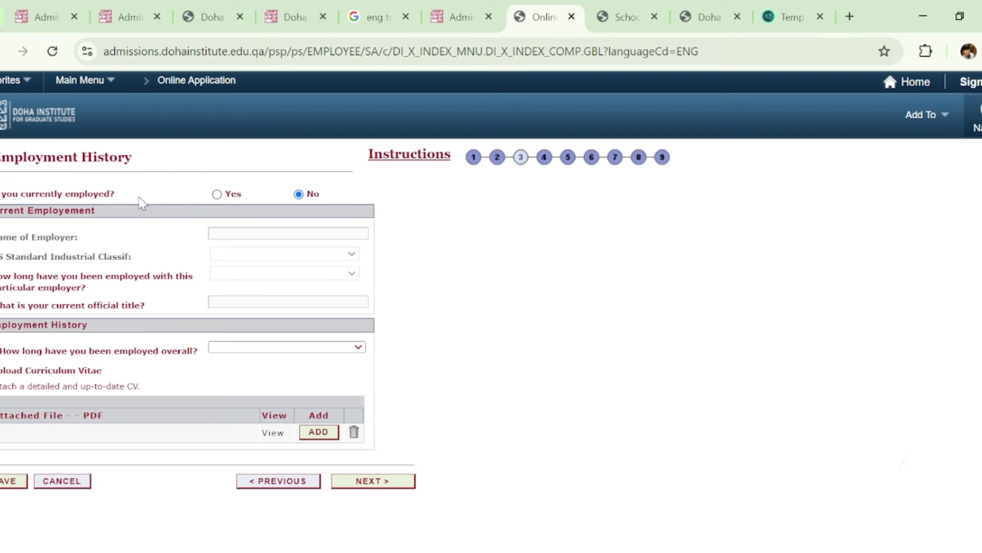
{"action": "left_click", "coordinate": [218, 195]}
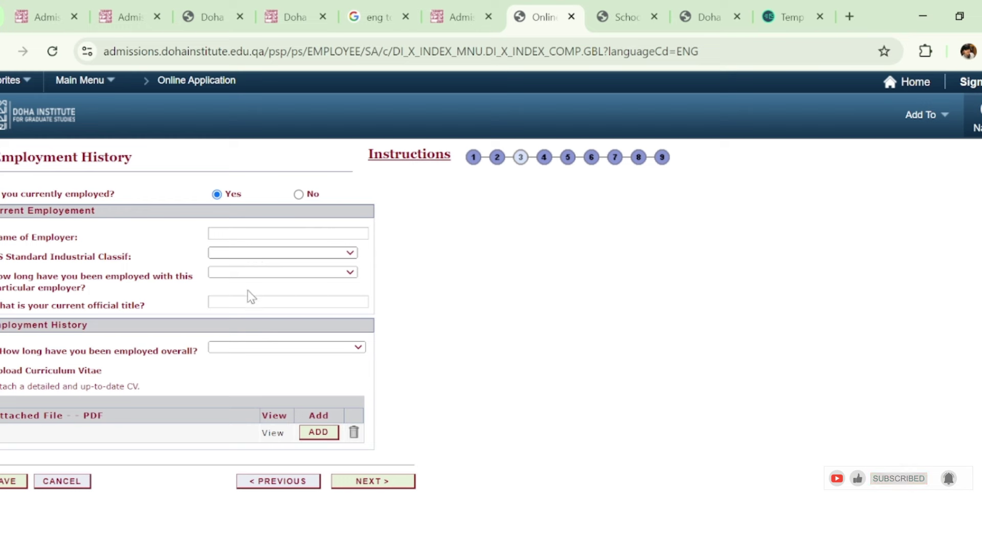
{"action": "left_click", "coordinate": [257, 254]}
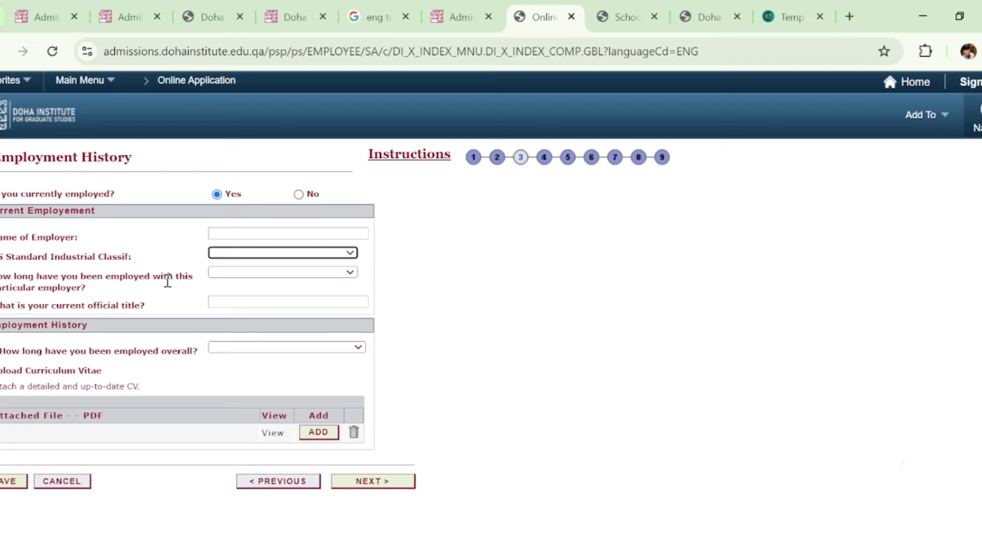
{"action": "left_click", "coordinate": [258, 281]}
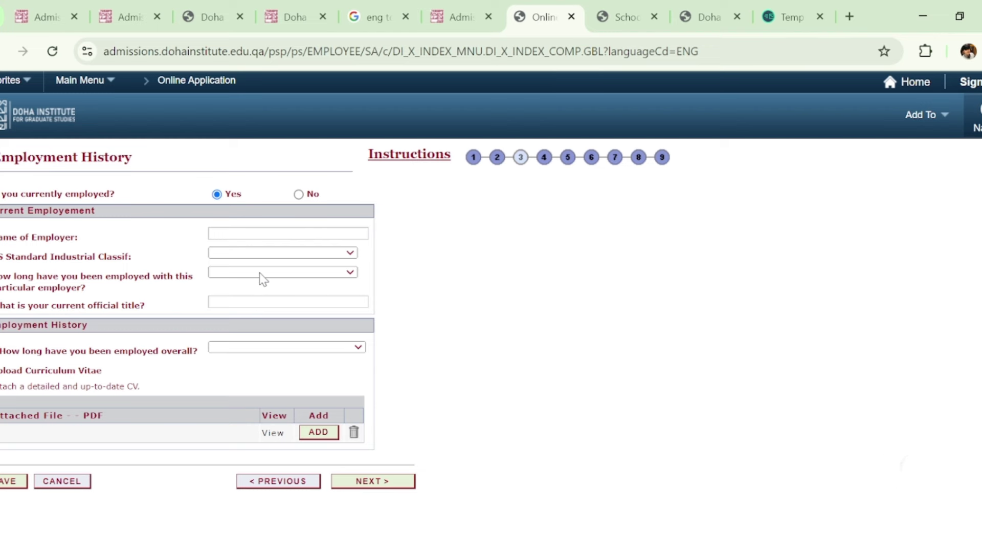
{"action": "left_click", "coordinate": [262, 278]}
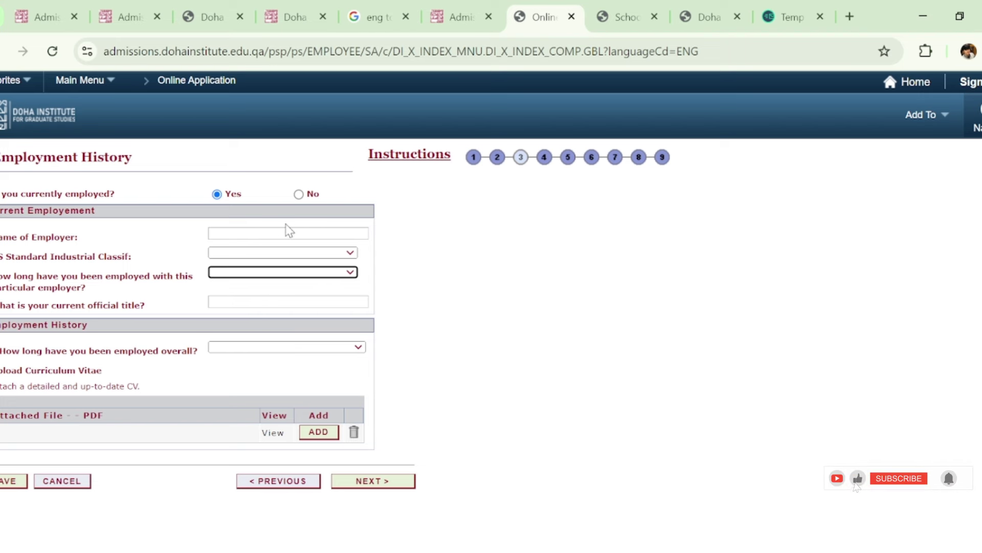
{"action": "left_click", "coordinate": [301, 199]}
{"action": "left_click", "coordinate": [301, 201]}
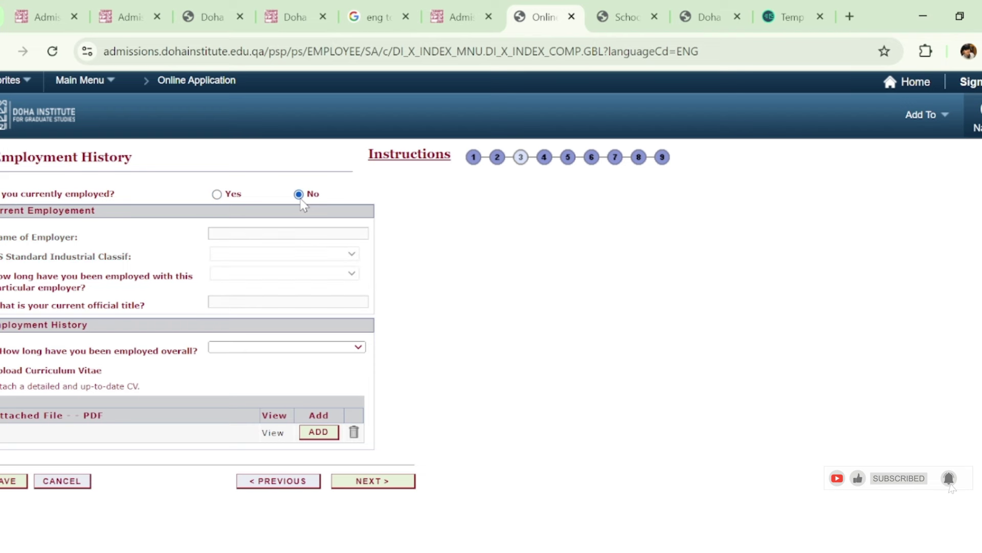
Complete the employment history with overall employment "From 1 to 3 years" and an uploaded curriculum vitae PDF, and continue to the undergraduate qualification page
{"action": "left_click", "coordinate": [253, 363]}
{"action": "key", "text": "Down"}
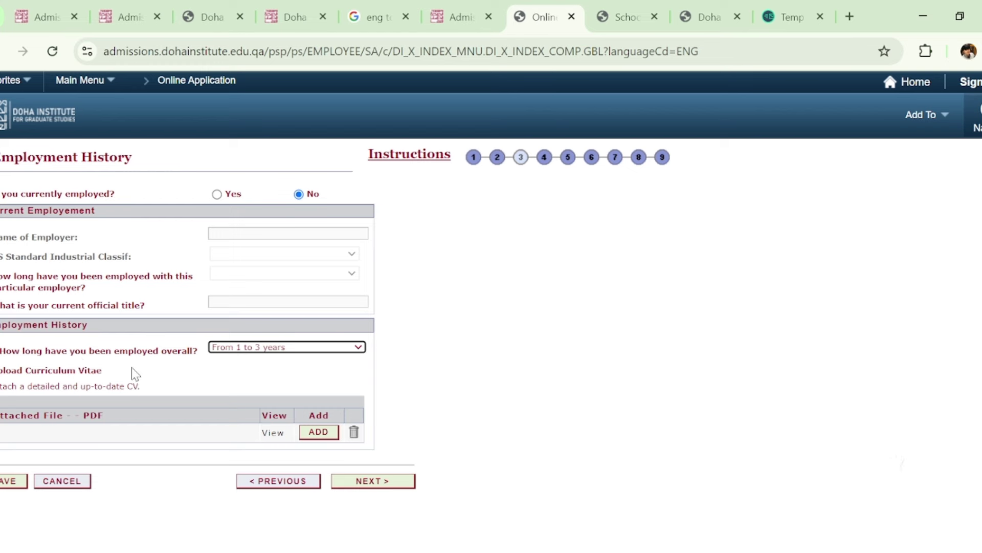
{"action": "left_click", "coordinate": [317, 434]}
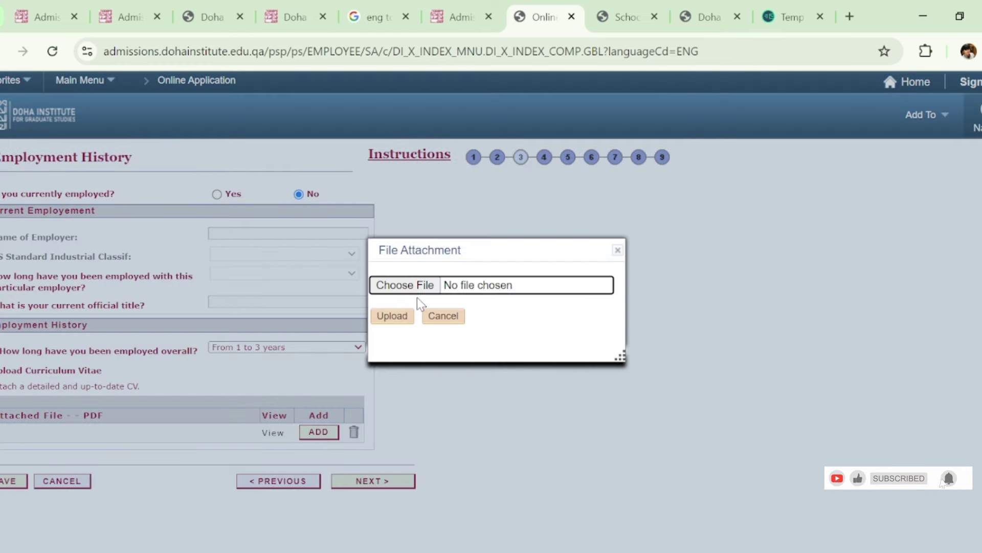
{"action": "left_click", "coordinate": [388, 292]}
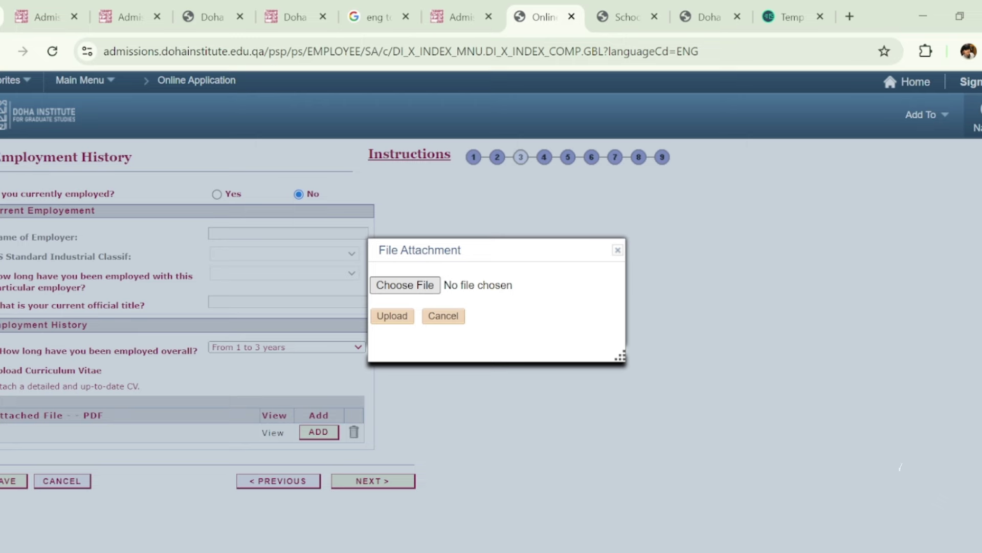
{"action": "left_click", "coordinate": [394, 320]}
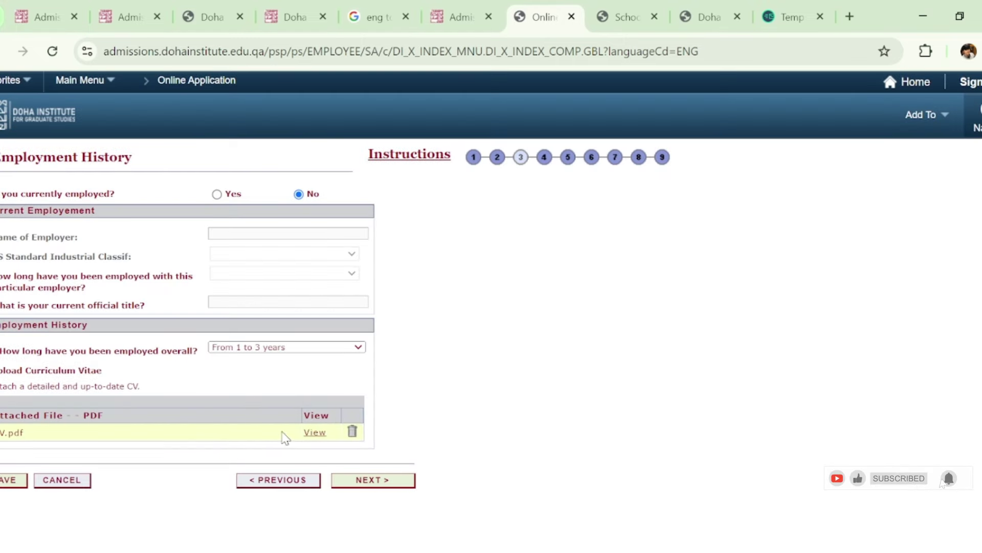
{"action": "left_click", "coordinate": [387, 486]}
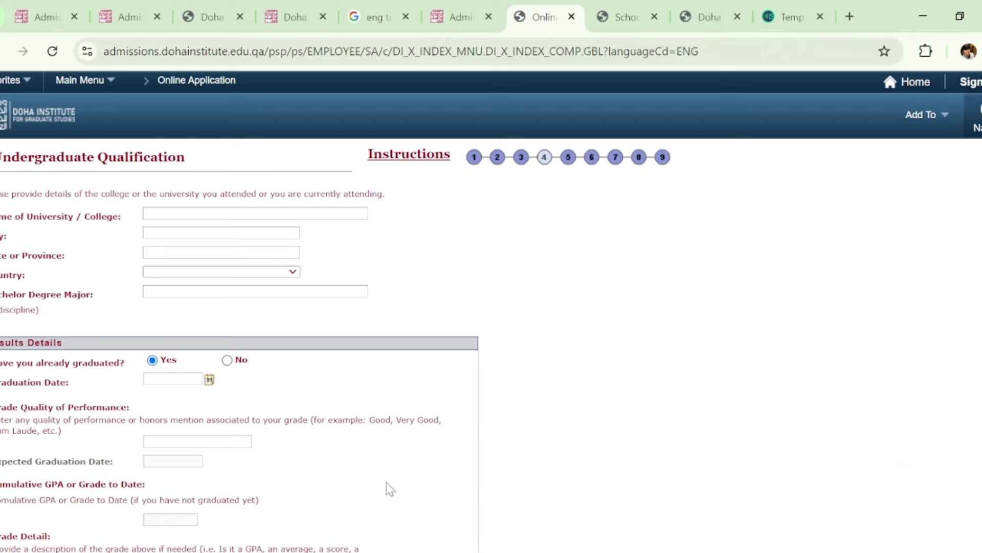
Enter comsats as the university name and lahore as the city in the undergraduate qualification details
{"action": "scroll", "coordinate": [858, 481], "scroll_direction": "down", "scroll_amount": 3}
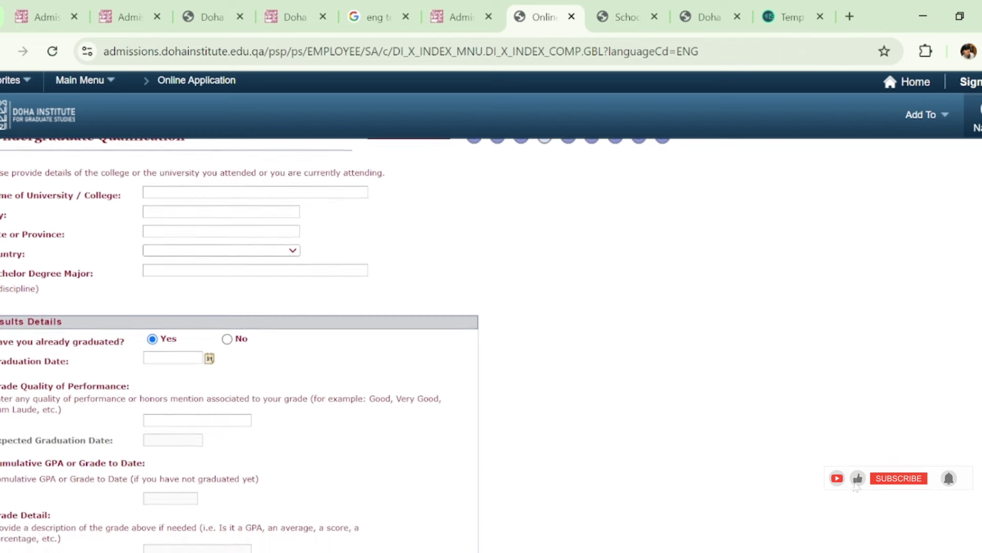
{"action": "scroll", "coordinate": [240, 338], "scroll_direction": "up", "scroll_amount": 3}
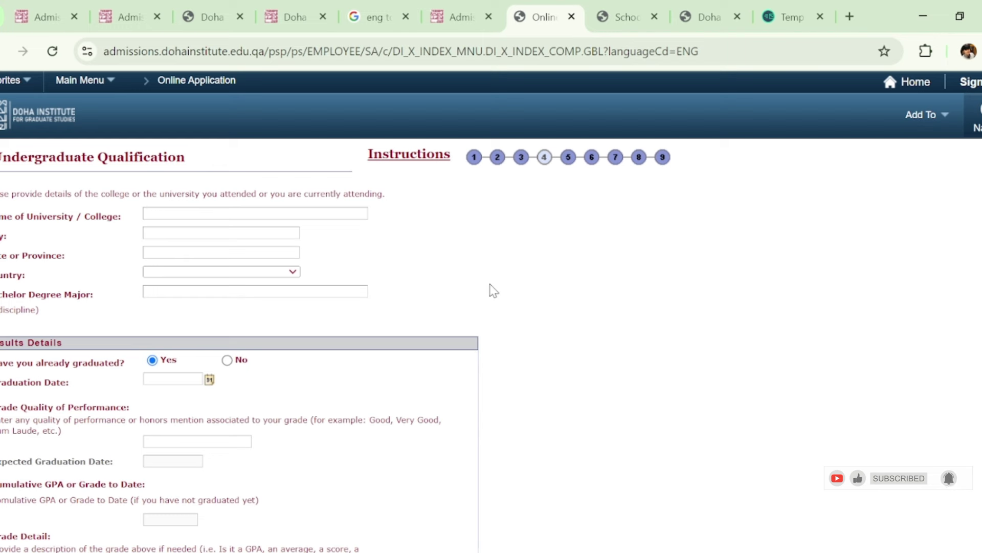
{"action": "left_click", "coordinate": [283, 213]}
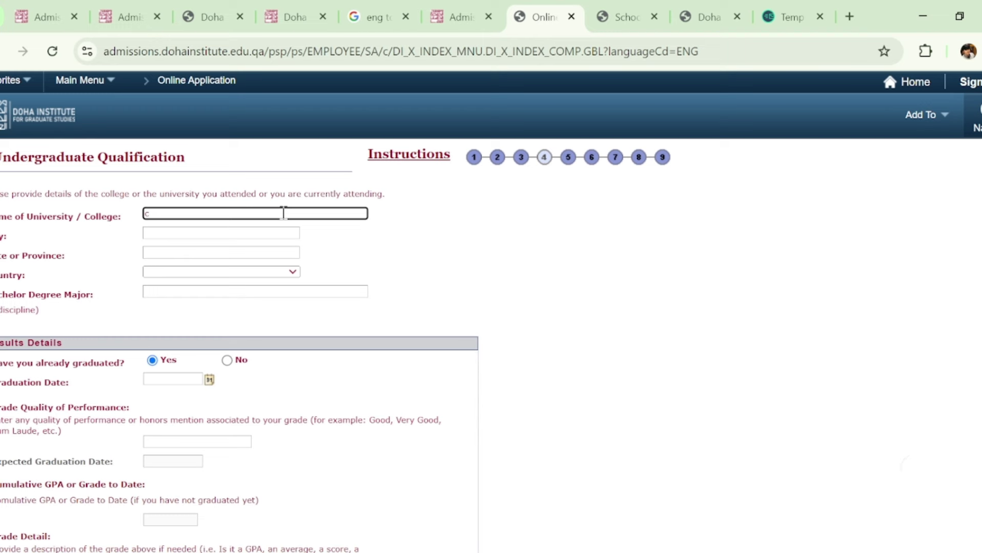
{"action": "type", "text": "comsats"}
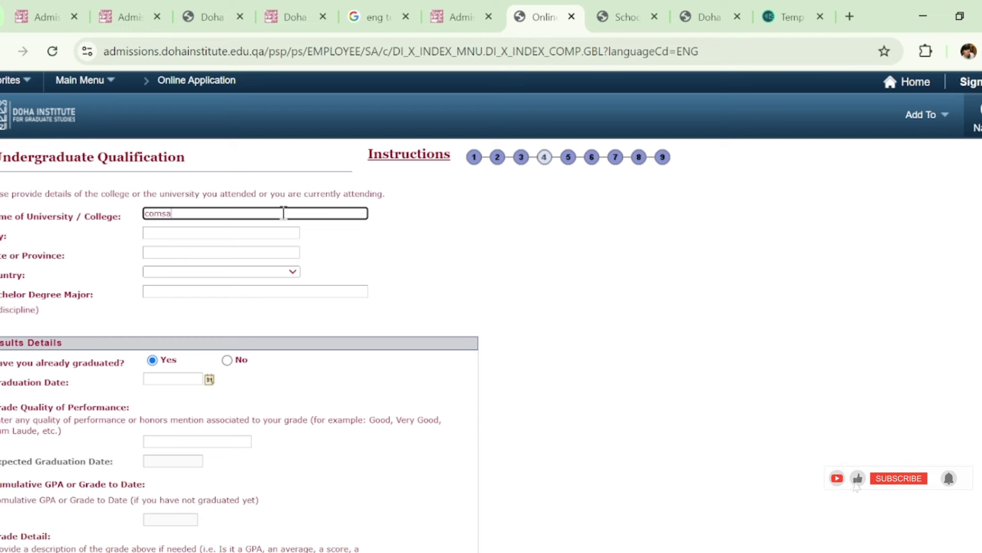
{"action": "left_click", "coordinate": [177, 232]}
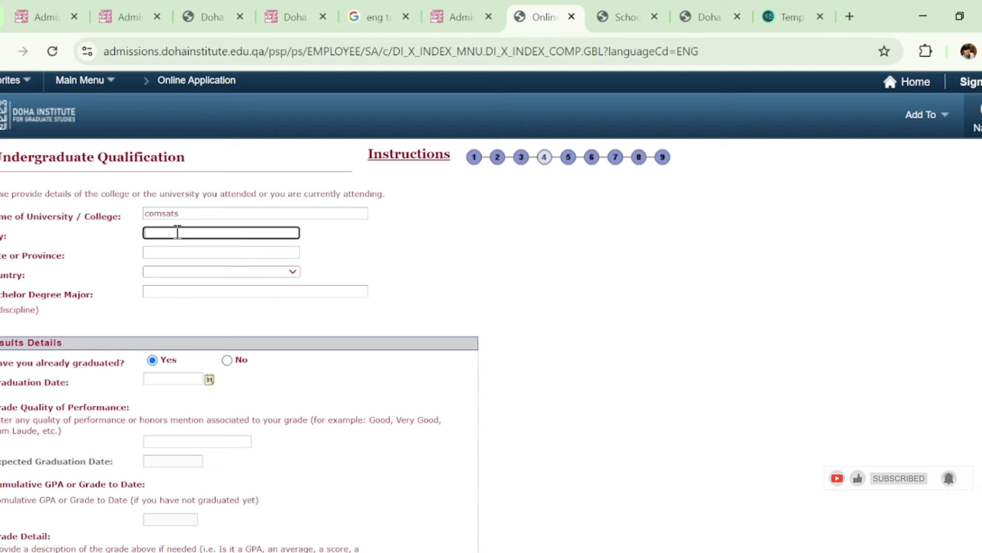
{"action": "type", "text": "lahore"}
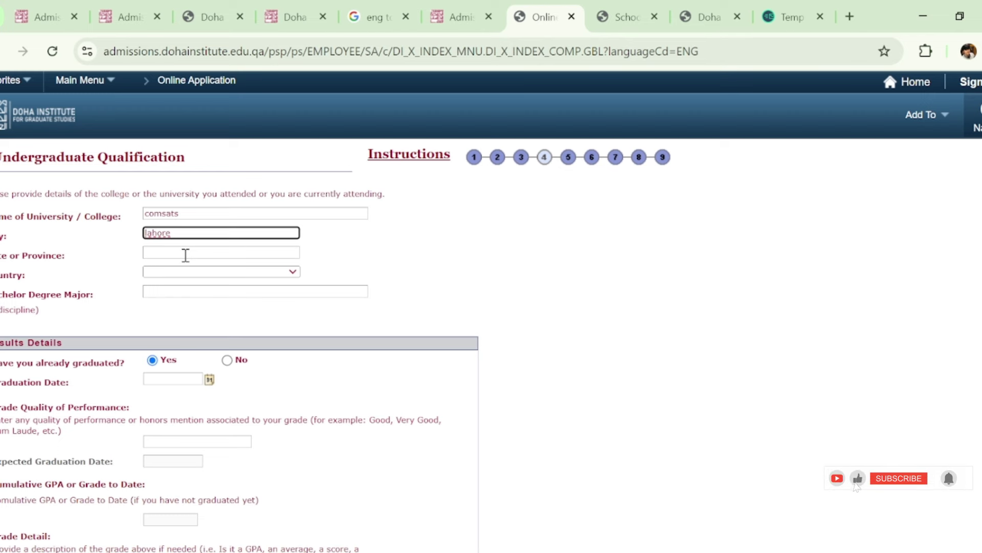
Set the university's country to Pakistan and enter Comp sci as the bachelor degree major
{"action": "left_click", "coordinate": [185, 271]}
{"action": "key", "text": "p"}
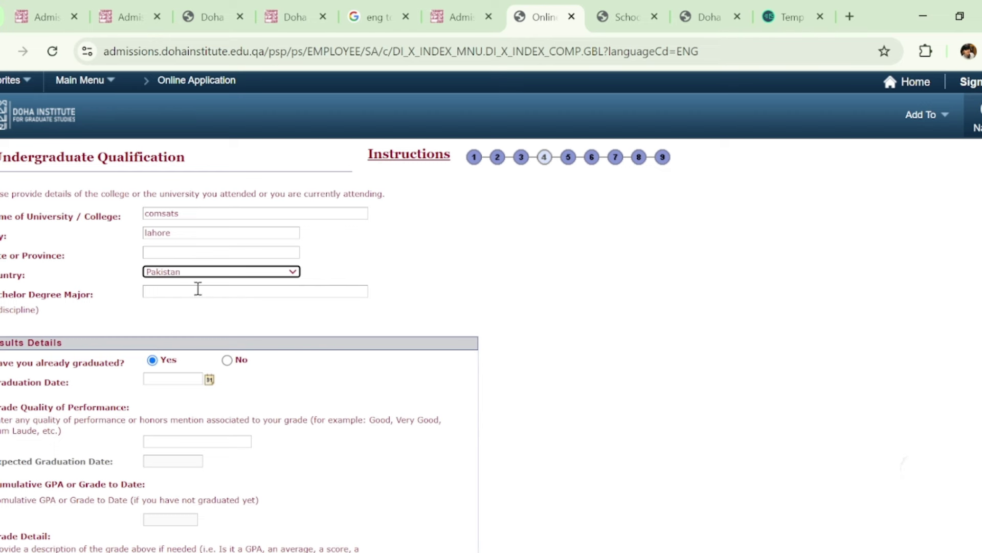
{"action": "left_click", "coordinate": [198, 289]}
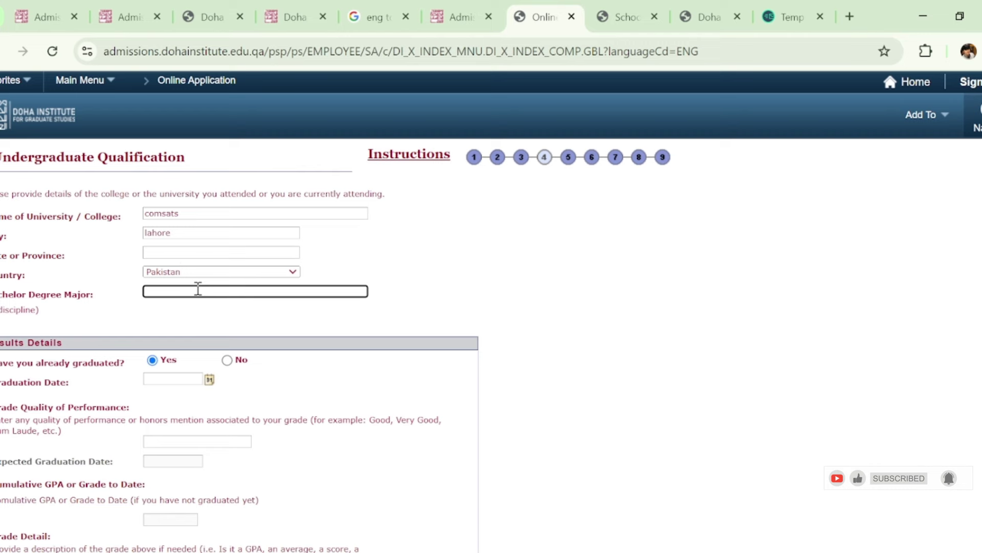
{"action": "type", "text": "Comp sci"}
Mark the undergraduate degree as already graduated and set the graduation date to 09/01/2024
{"action": "scroll", "coordinate": [198, 289], "scroll_direction": "down", "scroll_amount": 2}
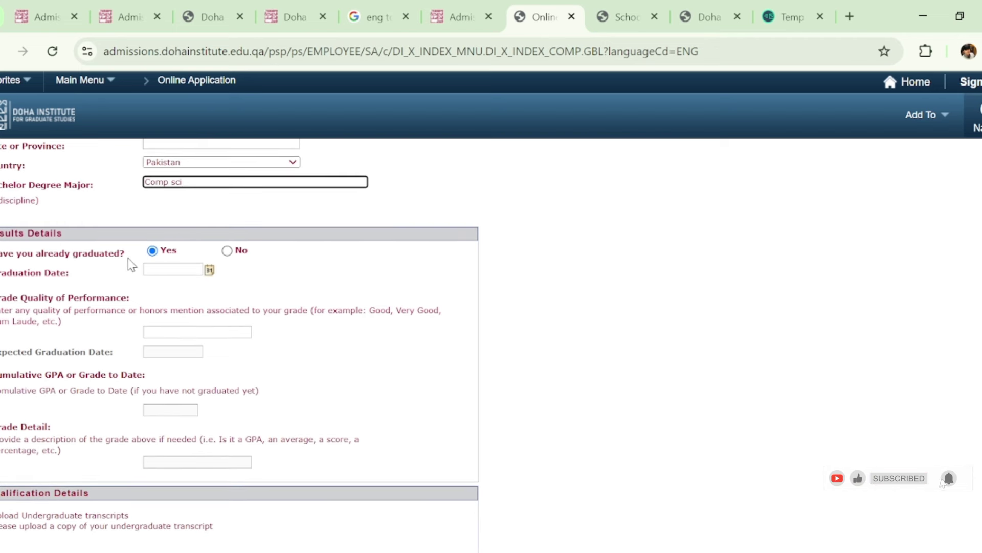
{"action": "left_click", "coordinate": [227, 250]}
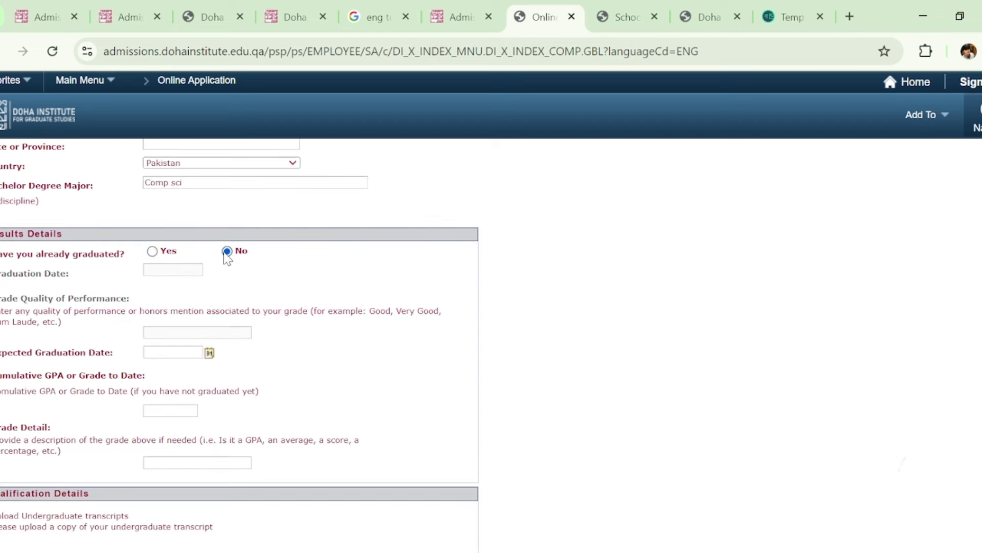
{"action": "left_click", "coordinate": [152, 250]}
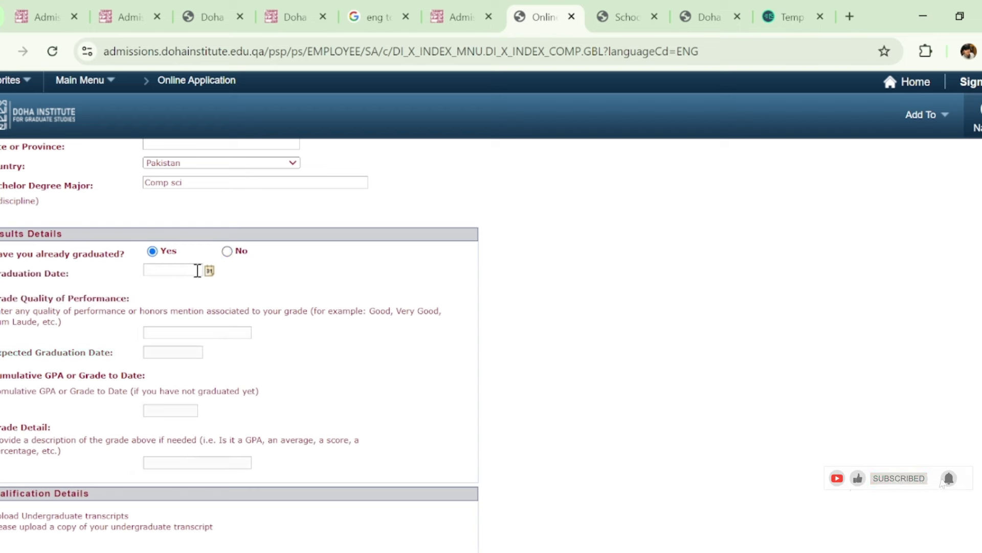
{"action": "left_click", "coordinate": [209, 271]}
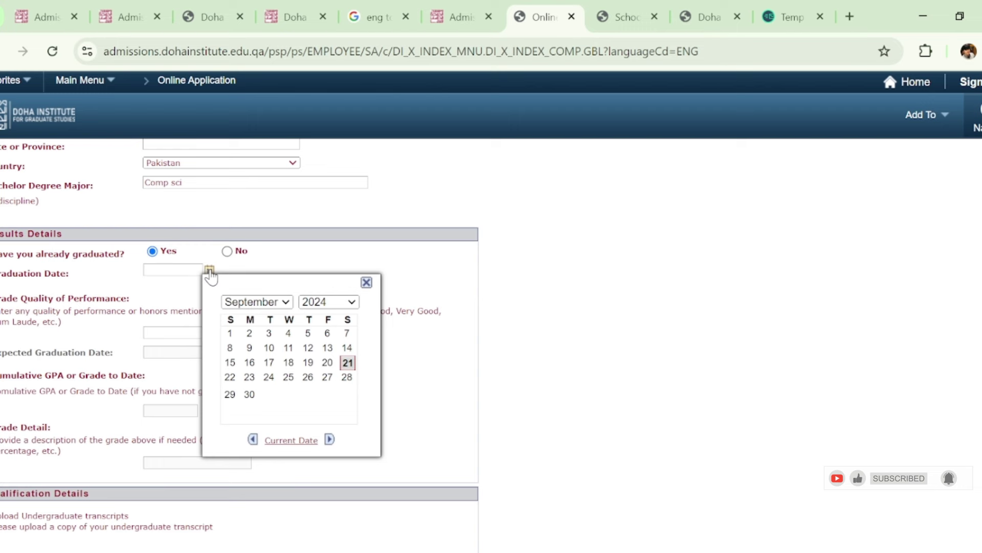
{"action": "left_click", "coordinate": [231, 333]}
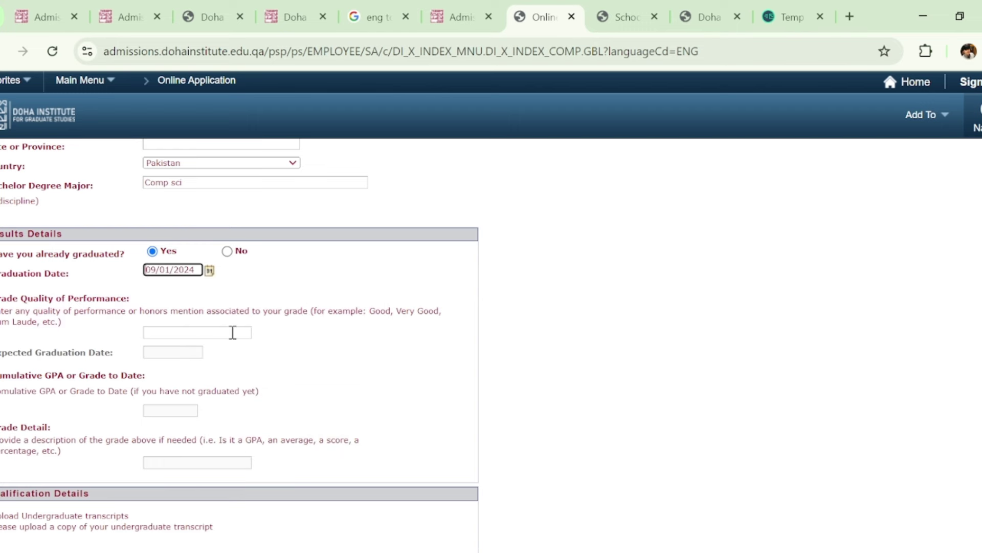
Leave the grade and transcript fields empty and continue to the graduate qualification page
{"action": "left_click", "coordinate": [187, 329]}
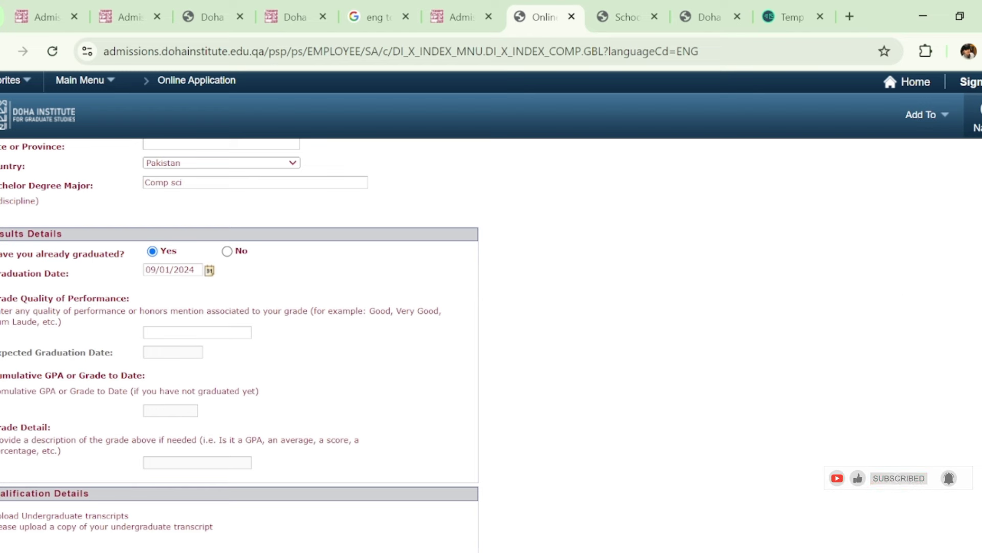
{"action": "scroll", "coordinate": [487, 346], "scroll_direction": "down", "scroll_amount": 1}
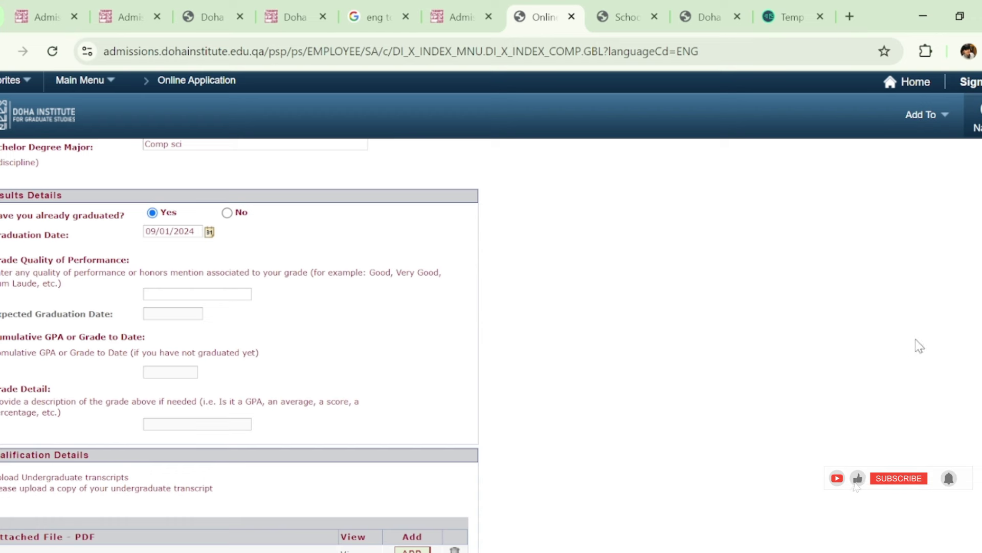
{"action": "scroll", "coordinate": [74, 288], "scroll_direction": "down", "scroll_amount": 3}
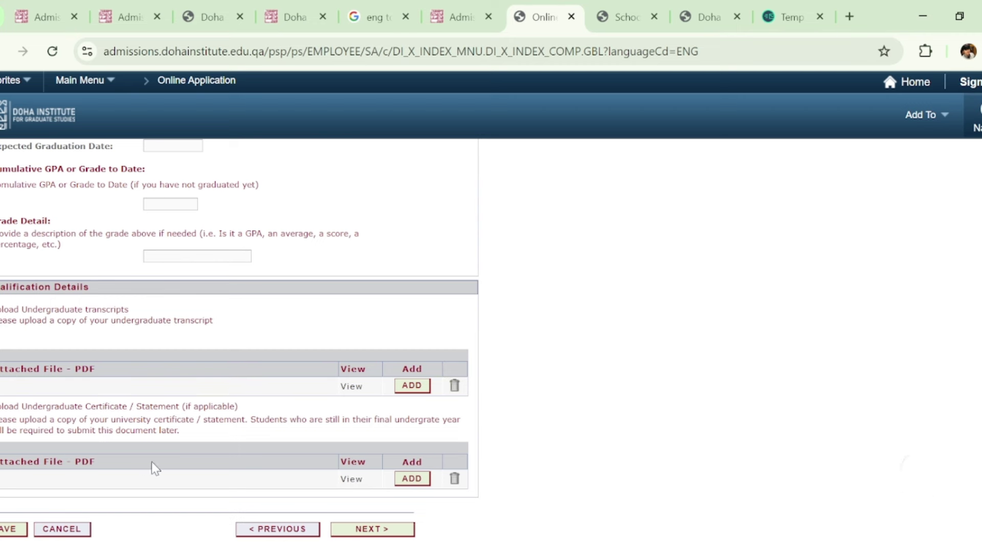
{"action": "left_click", "coordinate": [386, 529]}
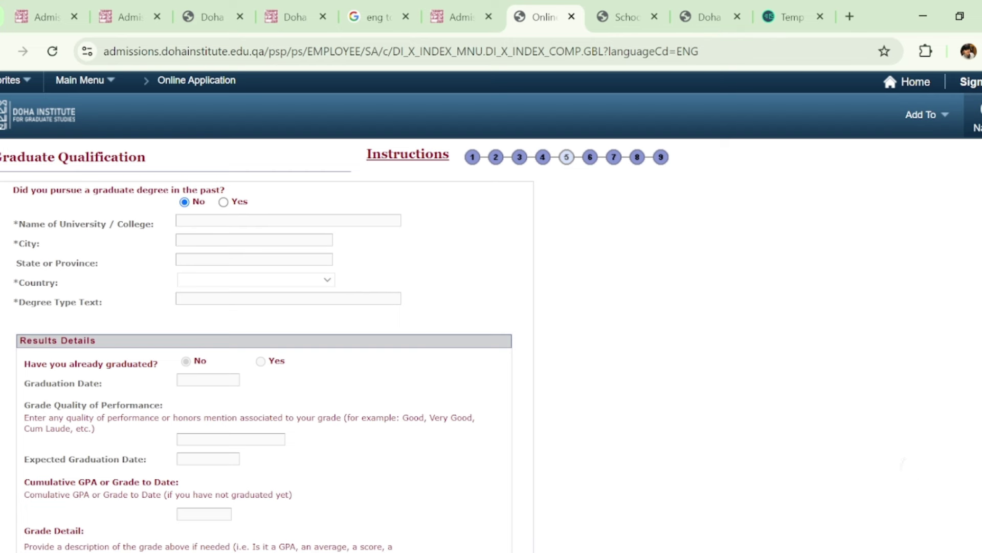
Answer "No" to having pursued a graduate degree in the past and continue to the language requirements page
{"action": "left_click", "coordinate": [224, 202]}
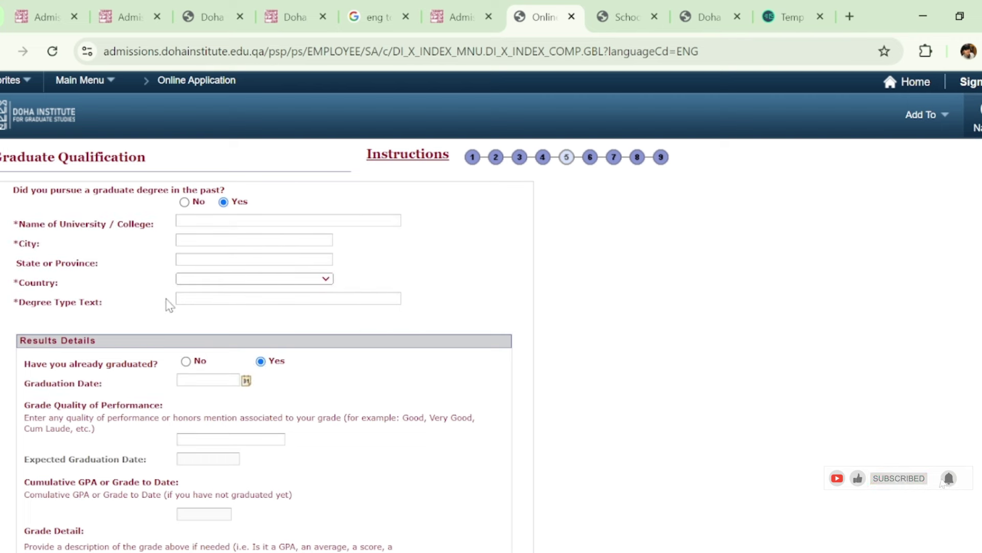
{"action": "left_click", "coordinate": [185, 202]}
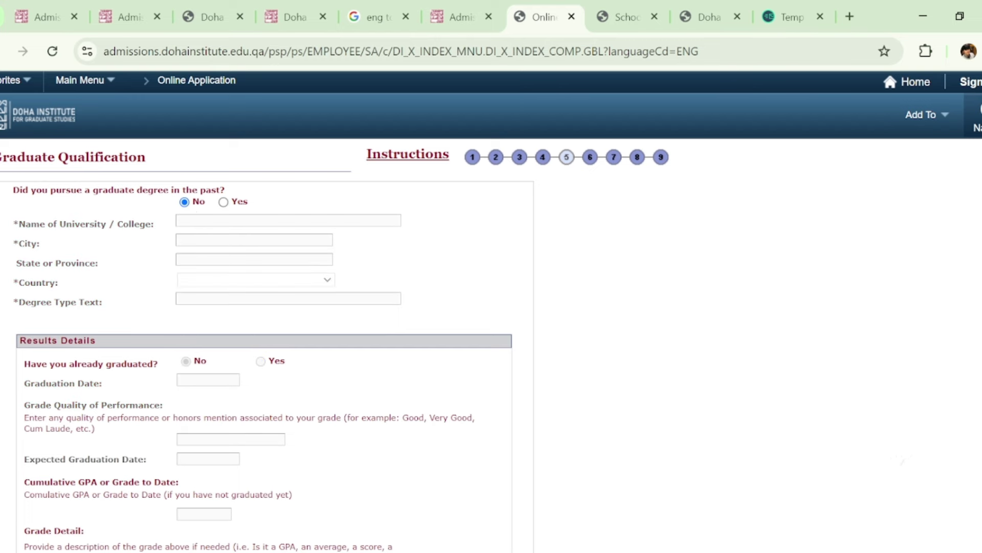
{"action": "scroll", "coordinate": [266, 343], "scroll_direction": "down", "scroll_amount": 6}
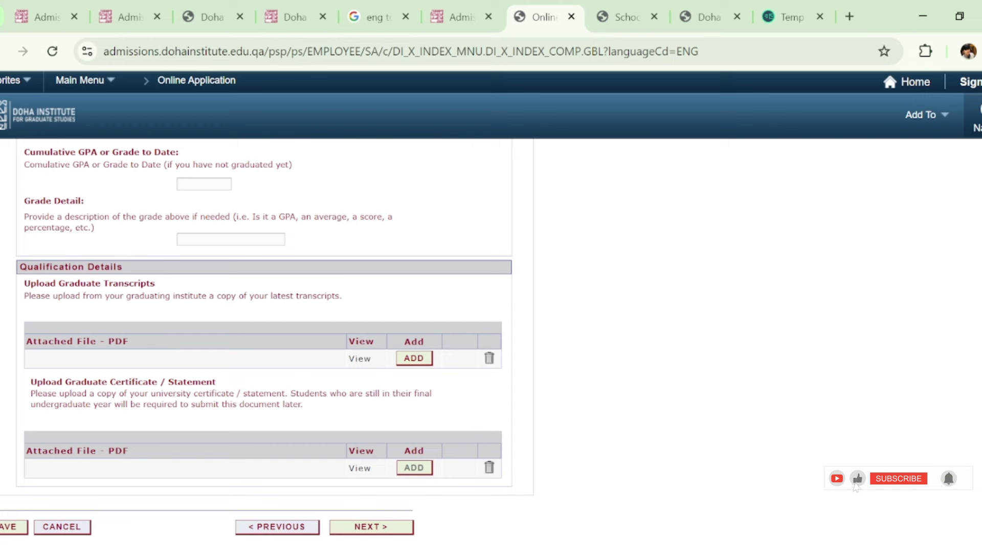
{"action": "left_click", "coordinate": [388, 528]}
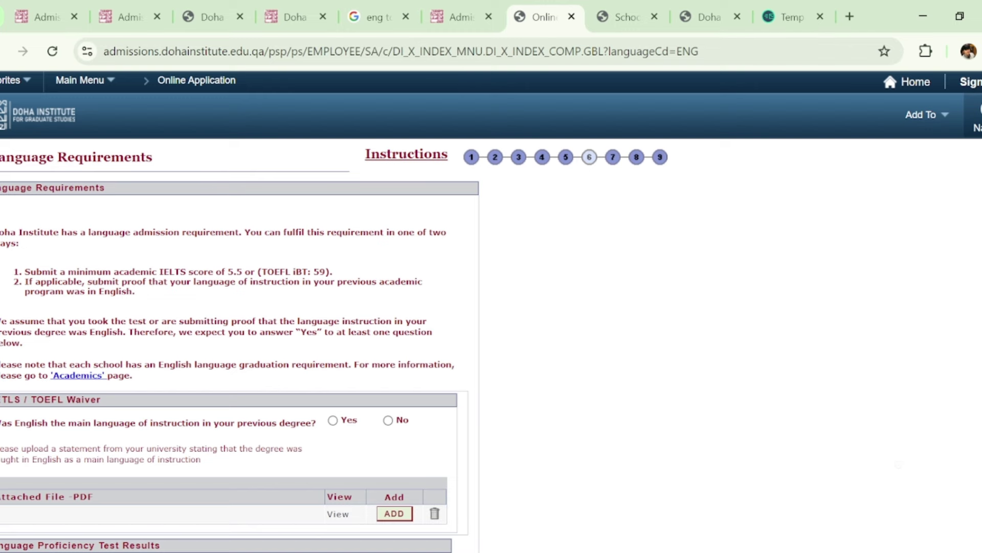
Answer "Yes" to English as the previous degree's main instruction language, upload ReportGenerator-2.pdf as the statement, and continue to the written documents page
{"action": "scroll", "coordinate": [334, 348], "scroll_direction": "down", "scroll_amount": 1}
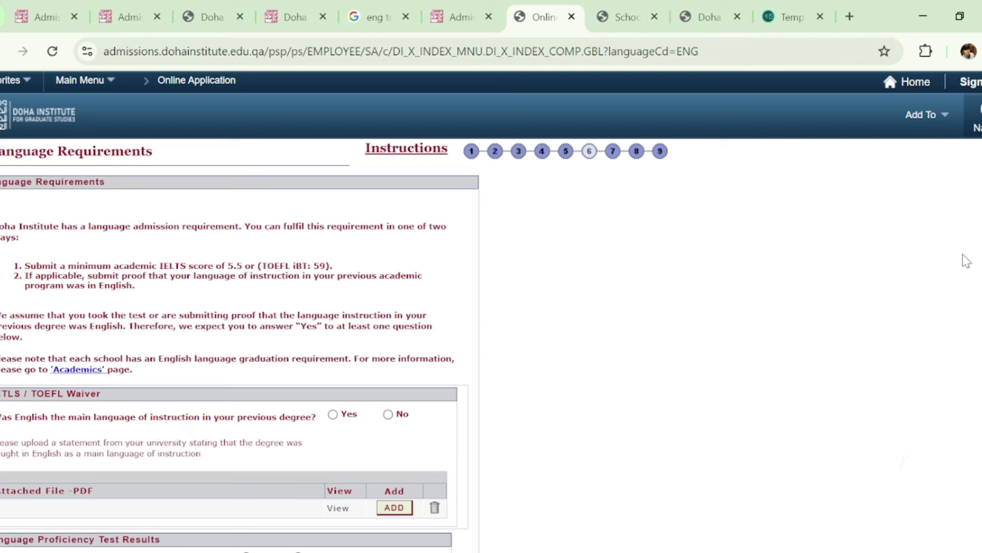
{"action": "scroll", "coordinate": [856, 486], "scroll_direction": "down", "scroll_amount": 2}
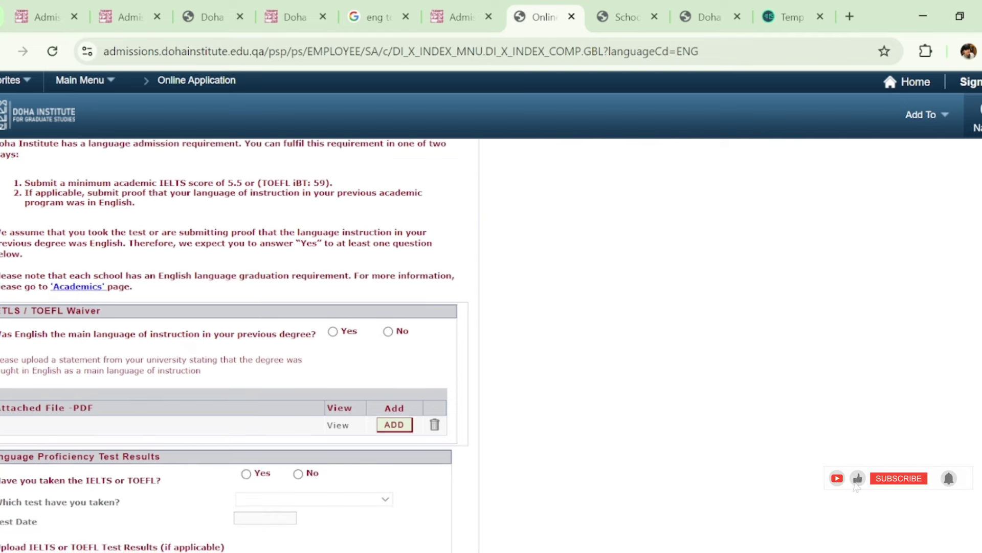
{"action": "scroll", "coordinate": [395, 321], "scroll_direction": "down", "scroll_amount": 1}
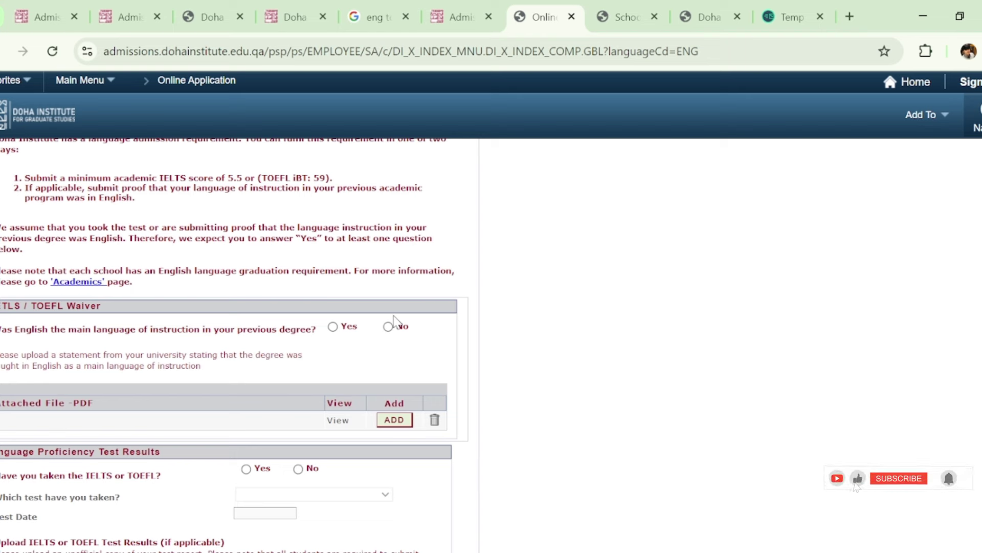
{"action": "left_click", "coordinate": [334, 327]}
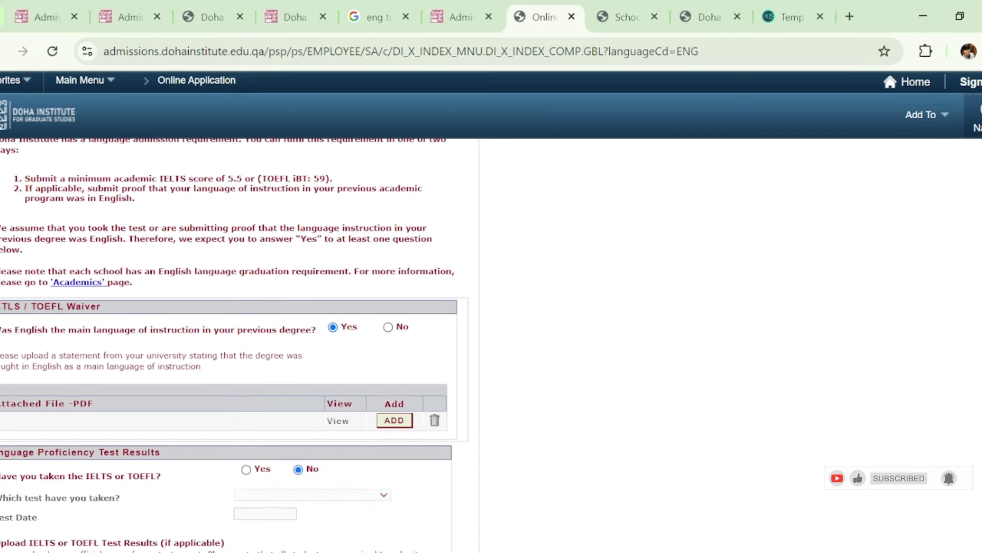
{"action": "scroll", "coordinate": [235, 348], "scroll_direction": "down", "scroll_amount": 3}
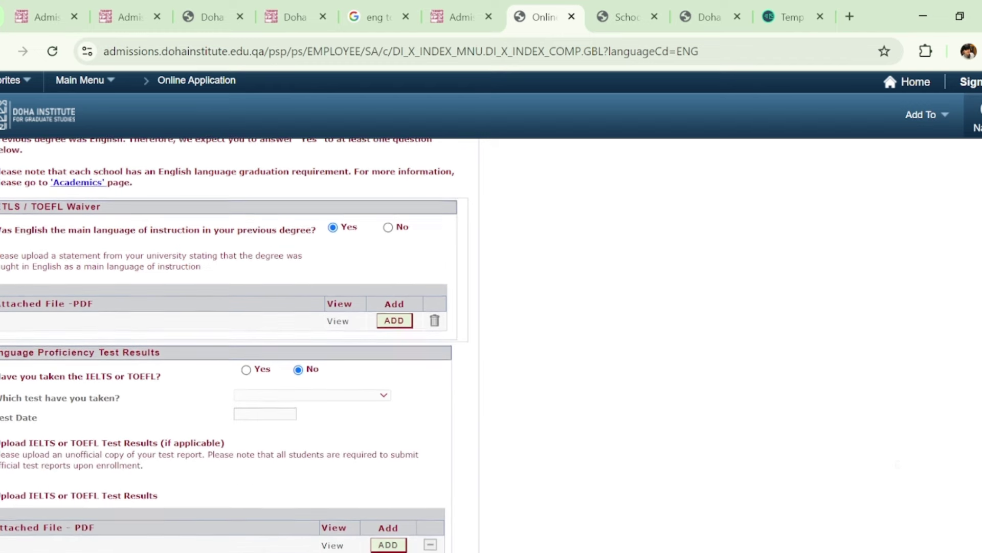
{"action": "scroll", "coordinate": [235, 348], "scroll_direction": "down", "scroll_amount": 1}
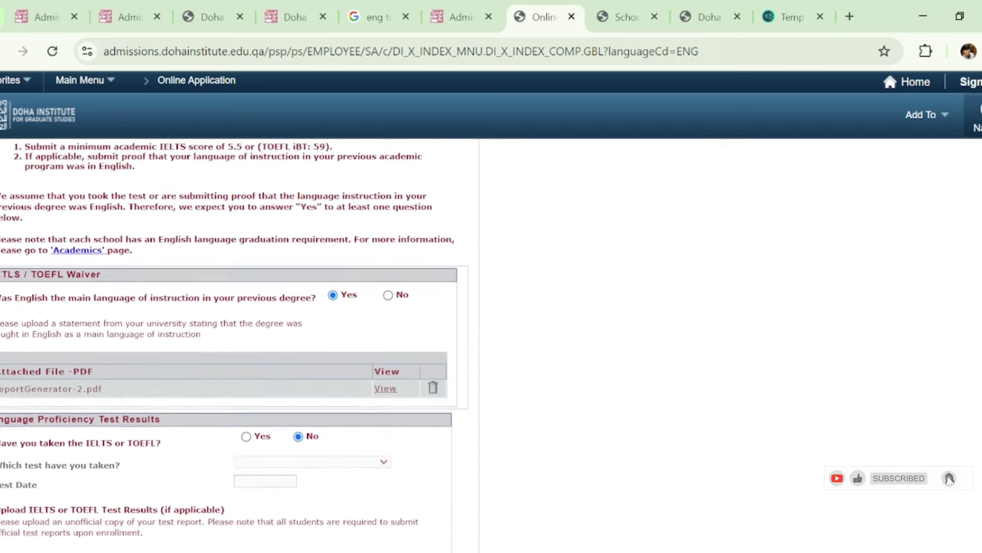
{"action": "scroll", "coordinate": [236, 337], "scroll_direction": "down", "scroll_amount": 2}
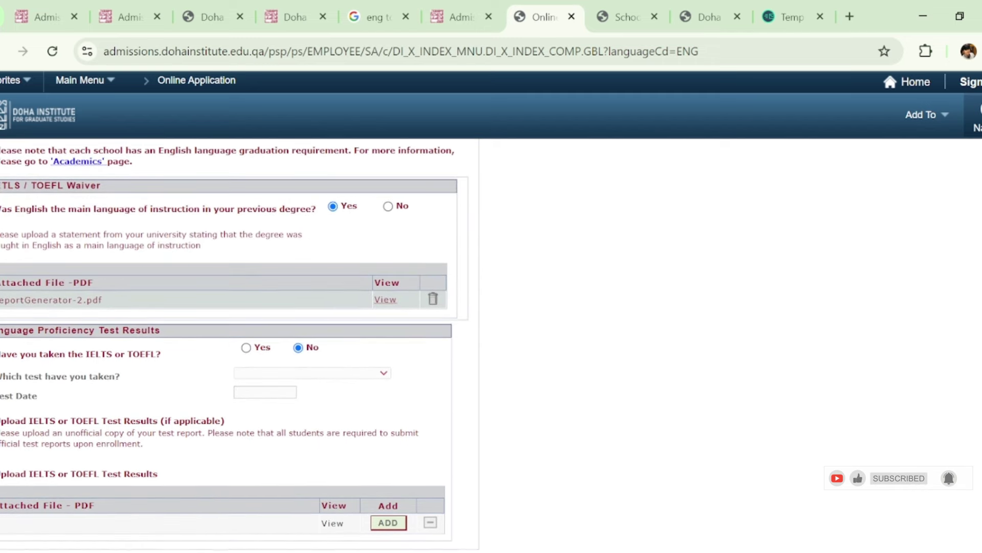
{"action": "scroll", "coordinate": [328, 540], "scroll_direction": "down", "scroll_amount": 1}
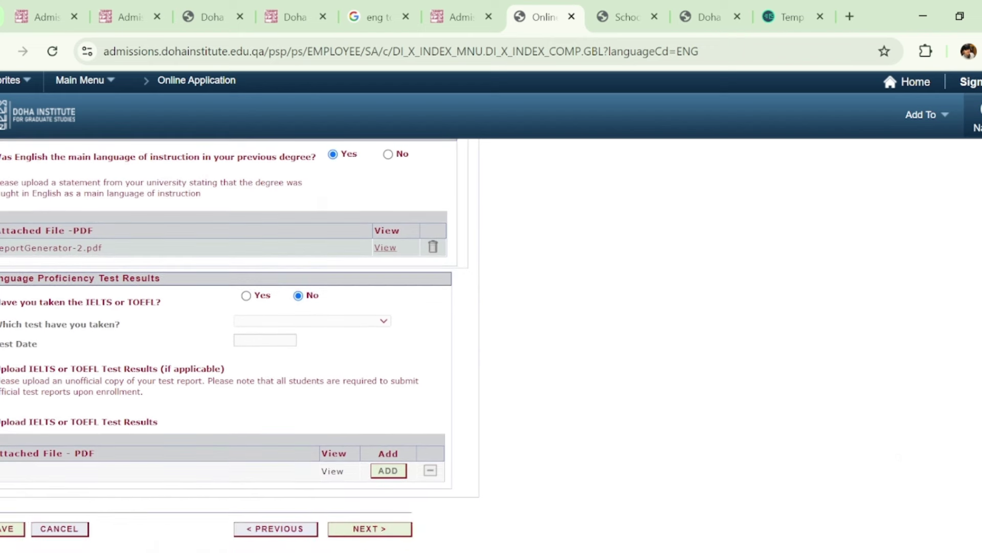
{"action": "left_click", "coordinate": [357, 532]}
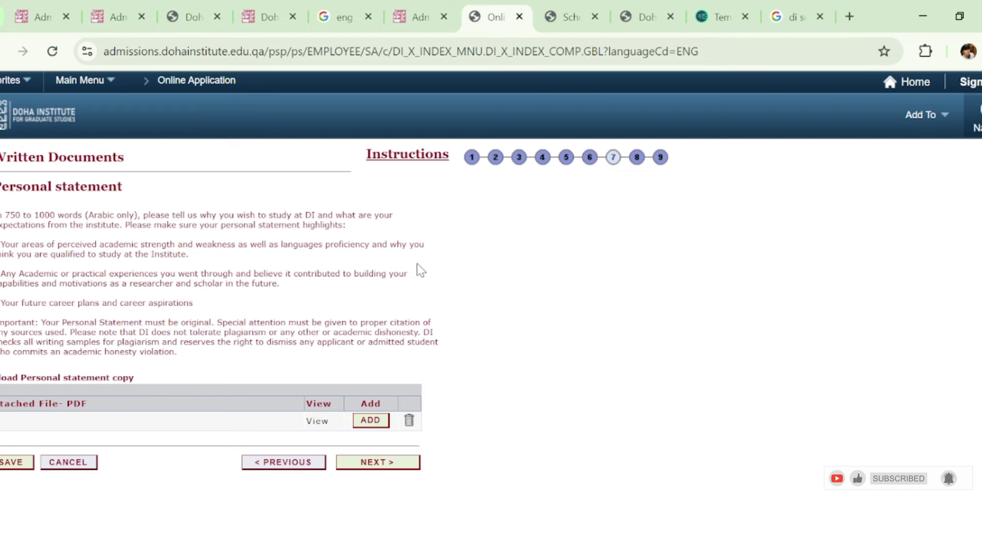
Skip the personal statement upload, continue to the referee information page and look through the referee form down to its terms and conditions
{"action": "left_click", "coordinate": [361, 463]}
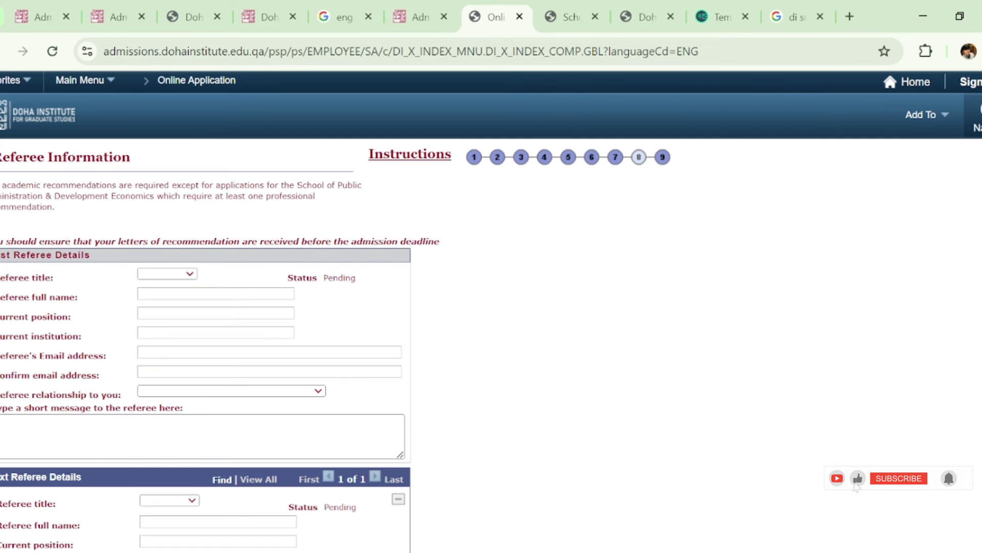
{"action": "scroll", "coordinate": [205, 343], "scroll_direction": "down", "scroll_amount": 4}
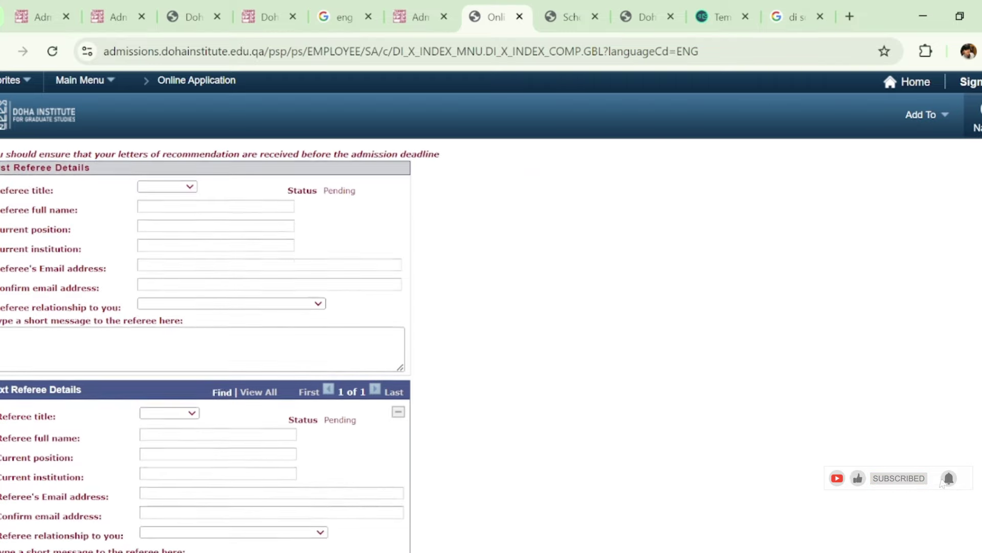
{"action": "scroll", "coordinate": [204, 343], "scroll_direction": "up", "scroll_amount": 4}
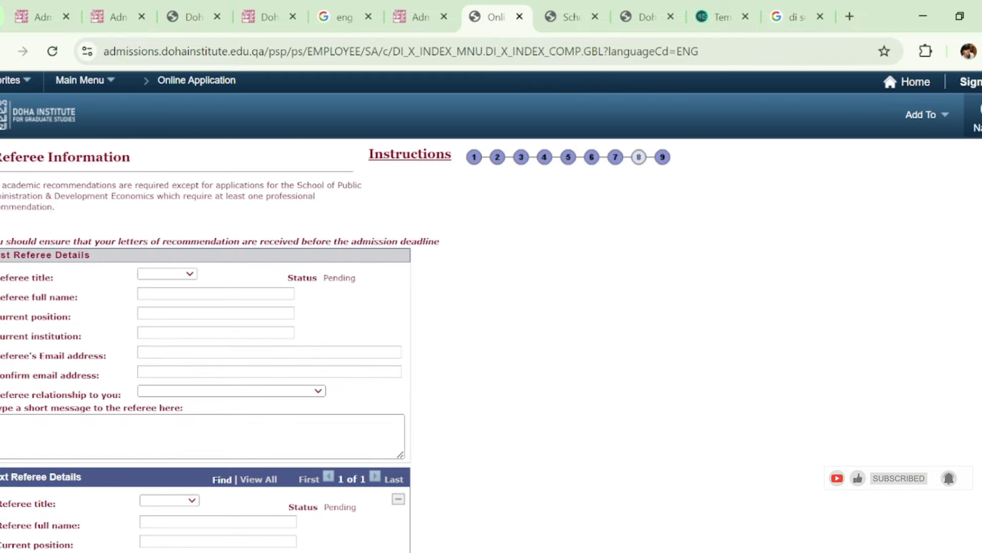
{"action": "scroll", "coordinate": [205, 343], "scroll_direction": "down", "scroll_amount": 8}
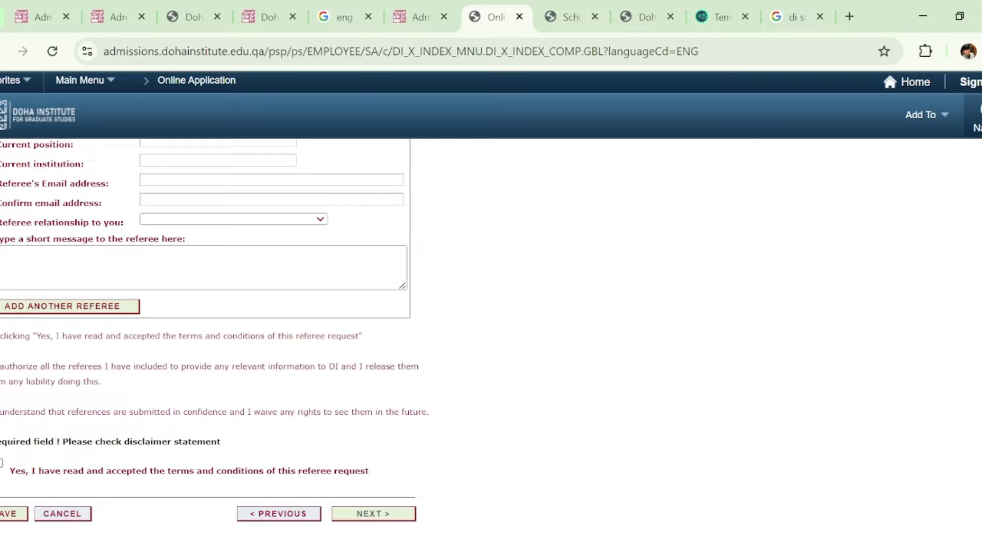
{"action": "scroll", "coordinate": [971, 309], "scroll_direction": "up", "scroll_amount": 8}
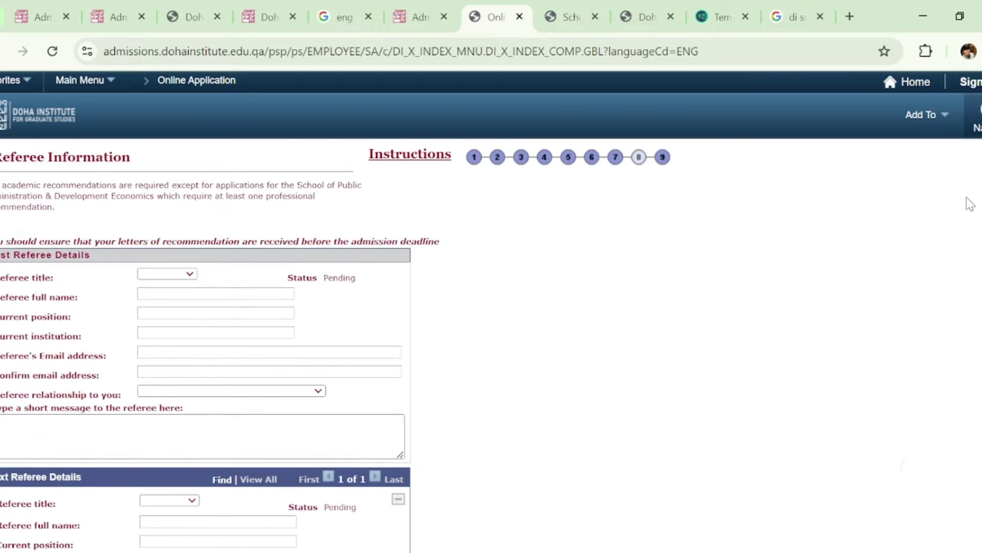
{"action": "scroll", "coordinate": [959, 218], "scroll_direction": "down", "scroll_amount": 5}
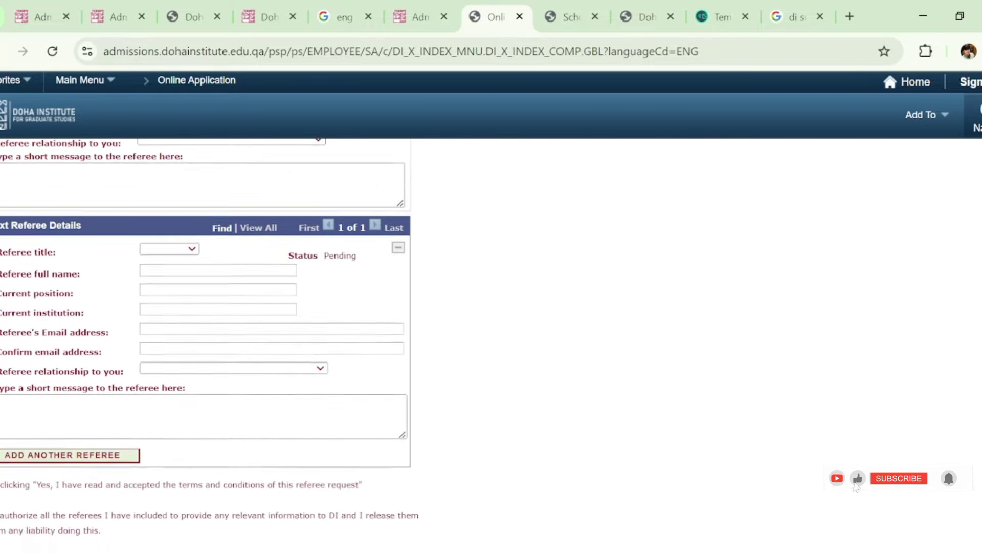
{"action": "scroll", "coordinate": [205, 343], "scroll_direction": "down", "scroll_amount": 2}
{"action": "scroll", "coordinate": [940, 483], "scroll_direction": "up", "scroll_amount": 7}
{"action": "scroll", "coordinate": [939, 483], "scroll_direction": "down", "scroll_amount": 5}
{"action": "scroll", "coordinate": [341, 233], "scroll_direction": "down", "scroll_amount": 1}
{"action": "scroll", "coordinate": [342, 232], "scroll_direction": "up", "scroll_amount": 7}
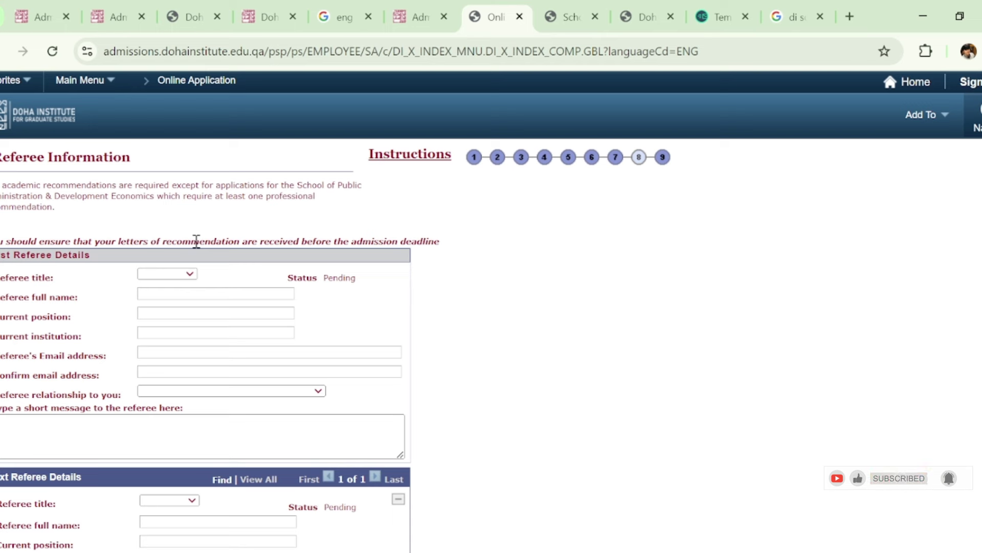
Fill in the first referee's details with title Dr., the full name, position professor, institution comsats and relationship Teacher / Professor
{"action": "key", "text": "d"}
{"action": "left_click", "coordinate": [172, 295]}
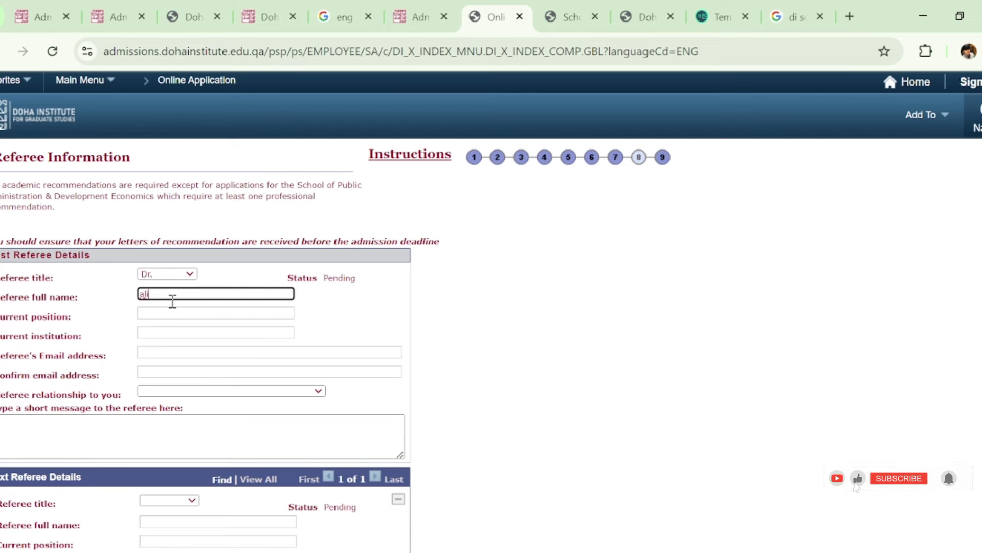
{"action": "left_click", "coordinate": [177, 315]}
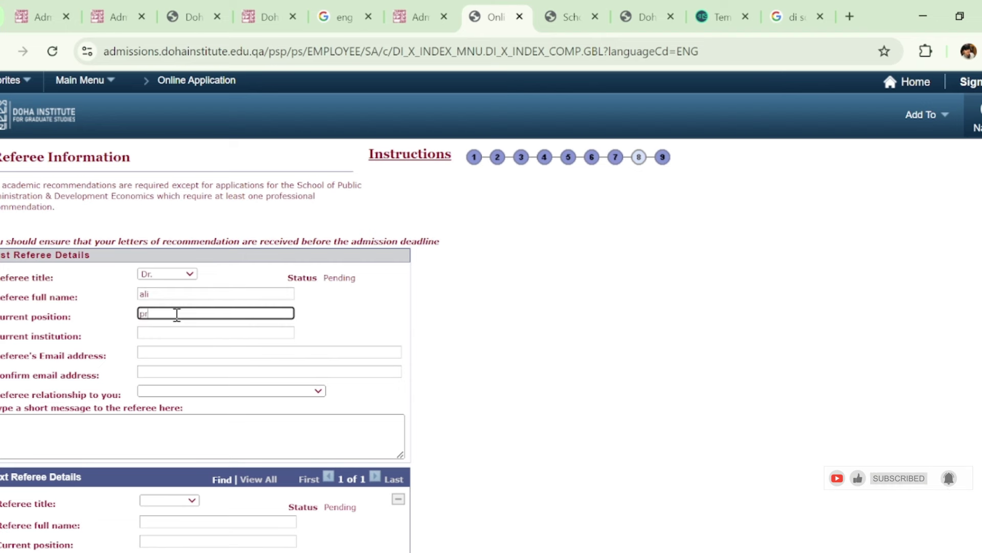
{"action": "type", "text": "professor"}
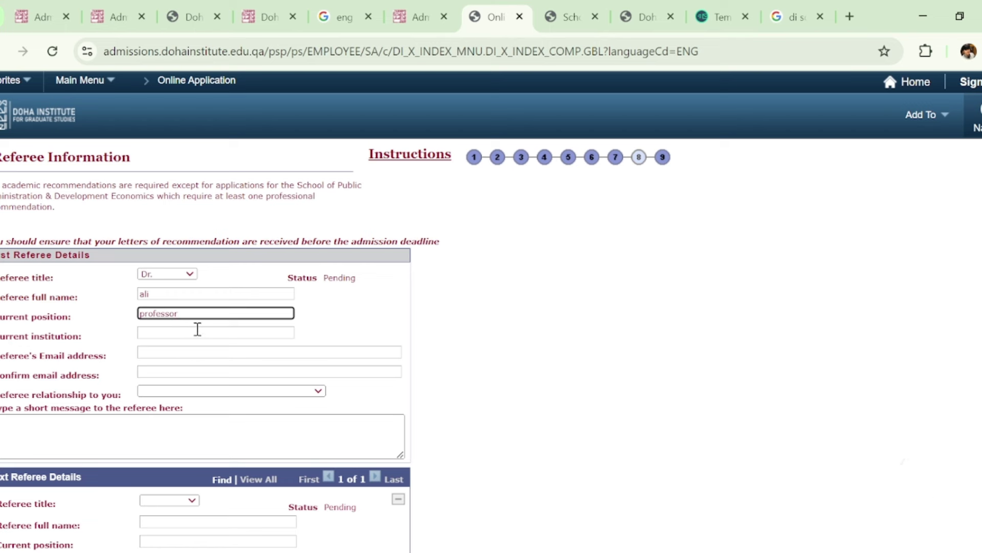
{"action": "left_click", "coordinate": [197, 328]}
{"action": "type", "text": "com"}
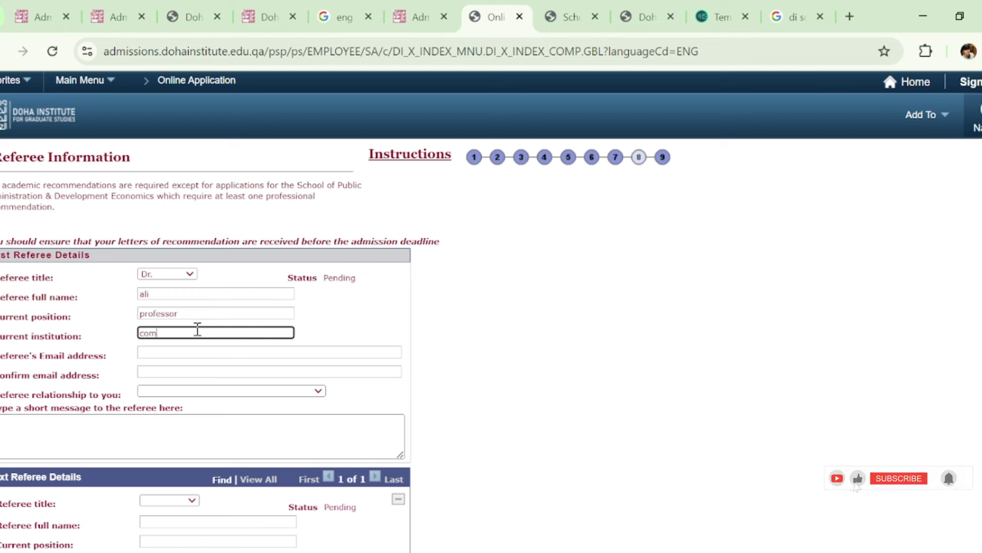
{"action": "type", "text": "sats"}
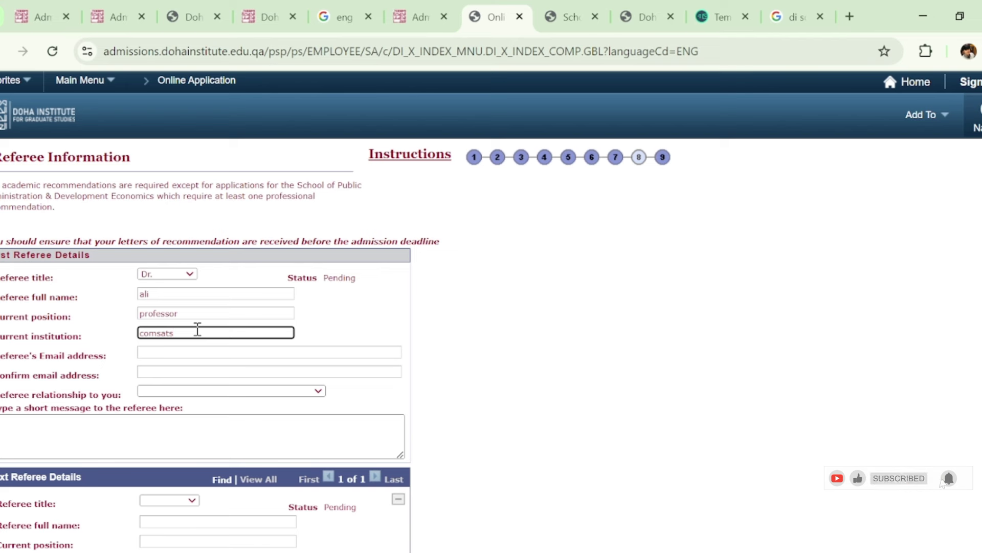
{"action": "left_click", "coordinate": [194, 352]}
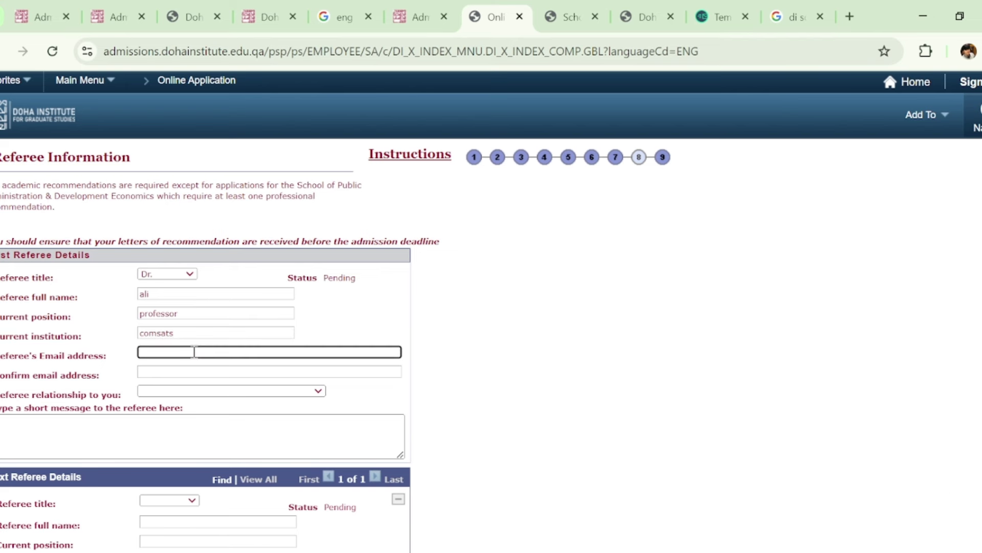
{"action": "left_click", "coordinate": [207, 401]}
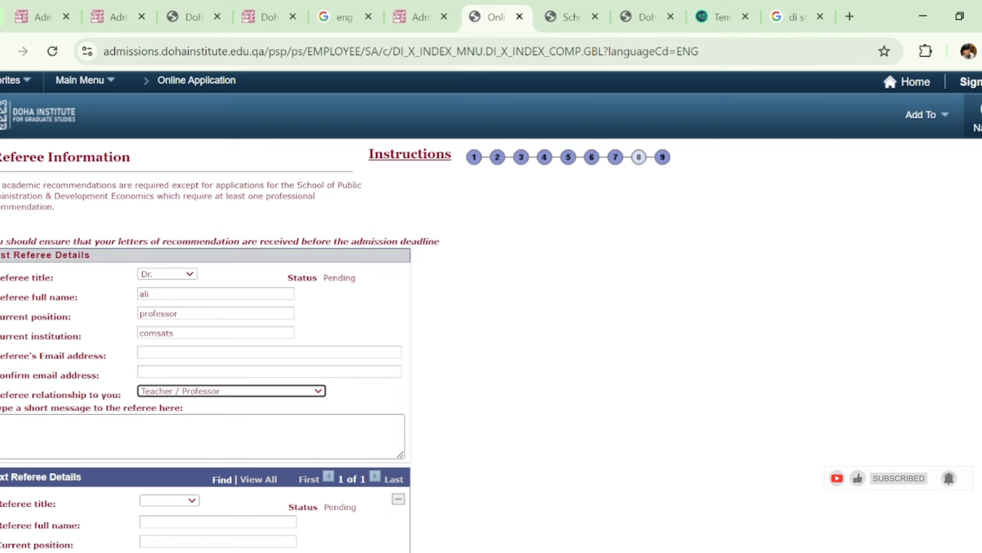
Accept the terms and conditions of the referee request and continue to the application's Terms and Conditions page
{"action": "scroll", "coordinate": [205, 343], "scroll_direction": "down", "scroll_amount": 4}
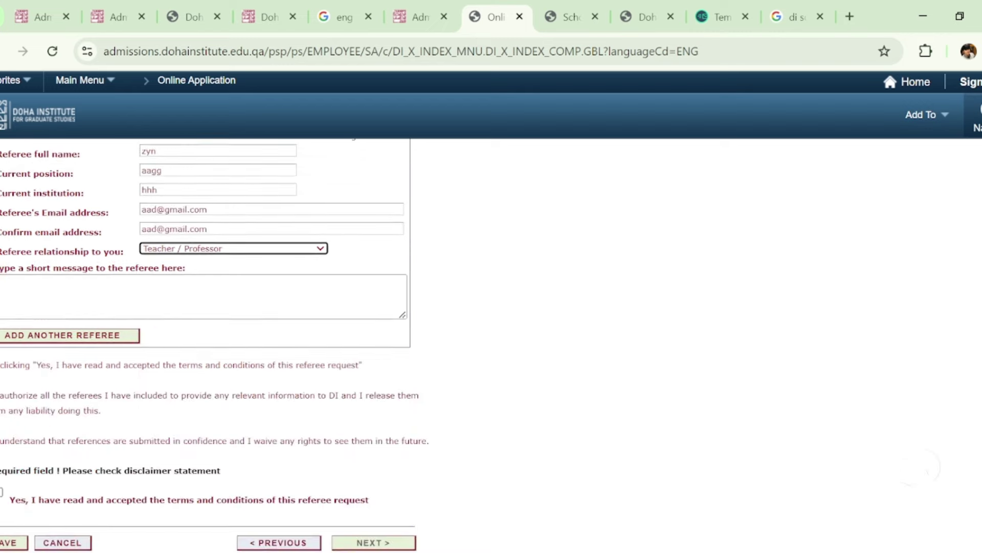
{"action": "scroll", "coordinate": [205, 332], "scroll_direction": "down", "scroll_amount": 1}
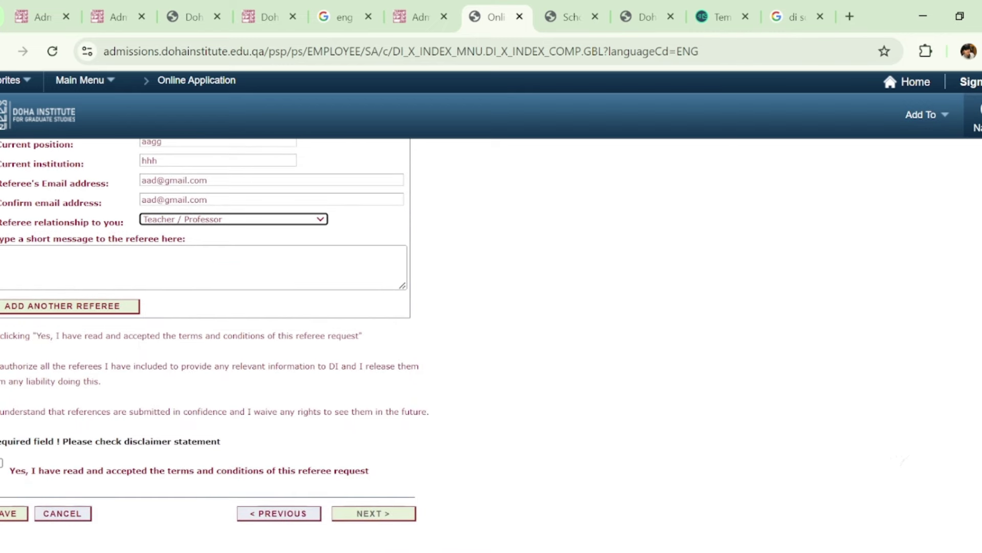
{"action": "left_click", "coordinate": [2, 464]}
{"action": "left_click", "coordinate": [379, 515]}
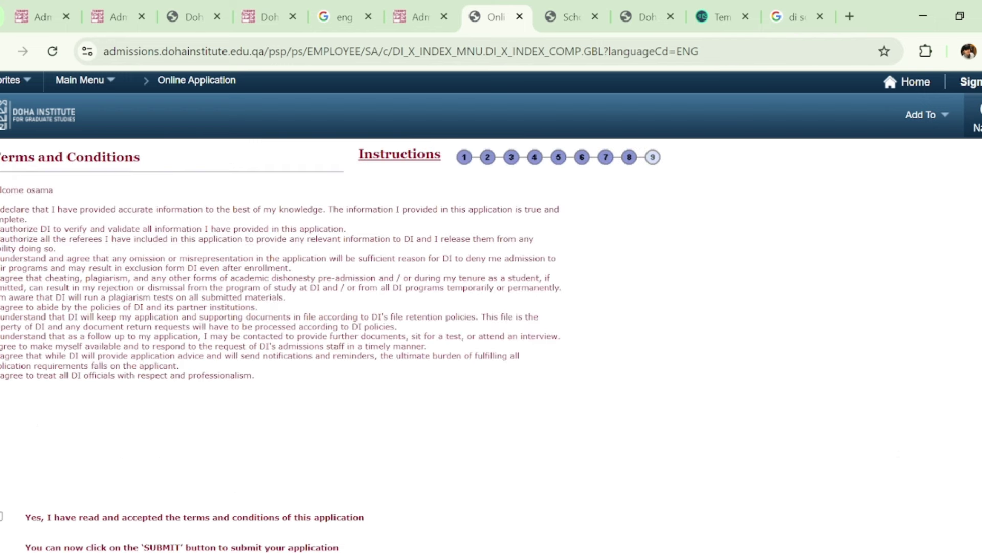
Confirm having read and accepted the terms and conditions of this application
{"action": "scroll", "coordinate": [327, 342], "scroll_direction": "down", "scroll_amount": 1}
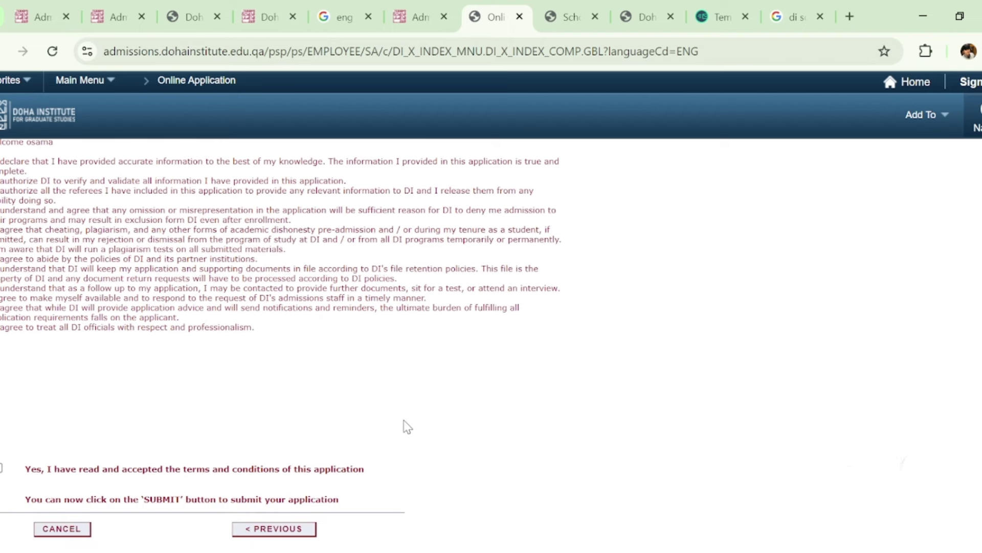
{"action": "left_click", "coordinate": [1, 467]}
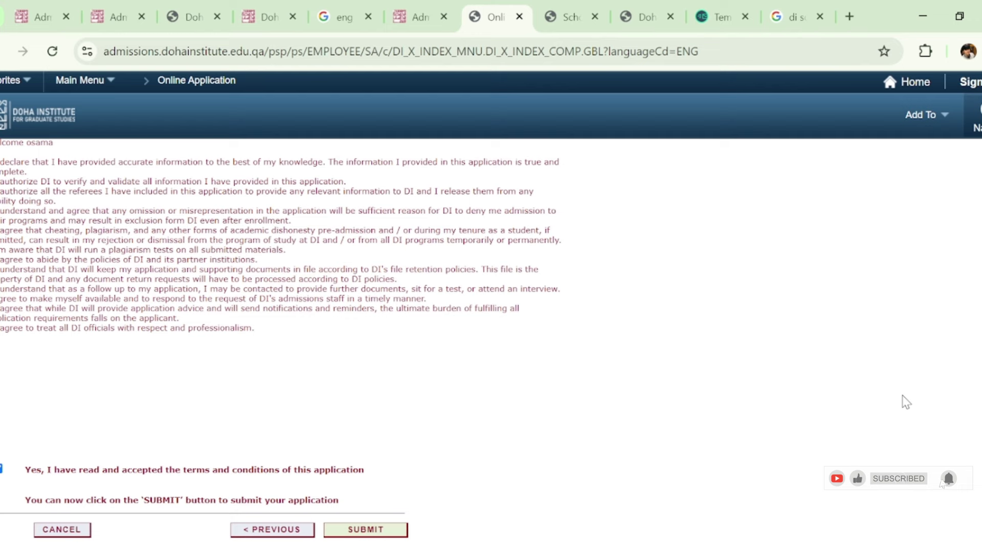
{"action": "scroll", "coordinate": [331, 345], "scroll_direction": "up", "scroll_amount": 1}
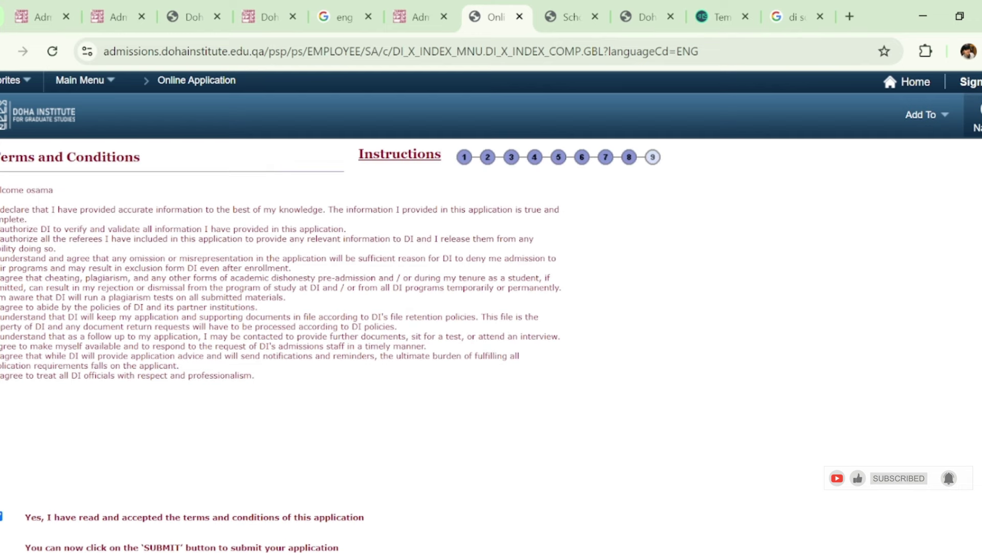